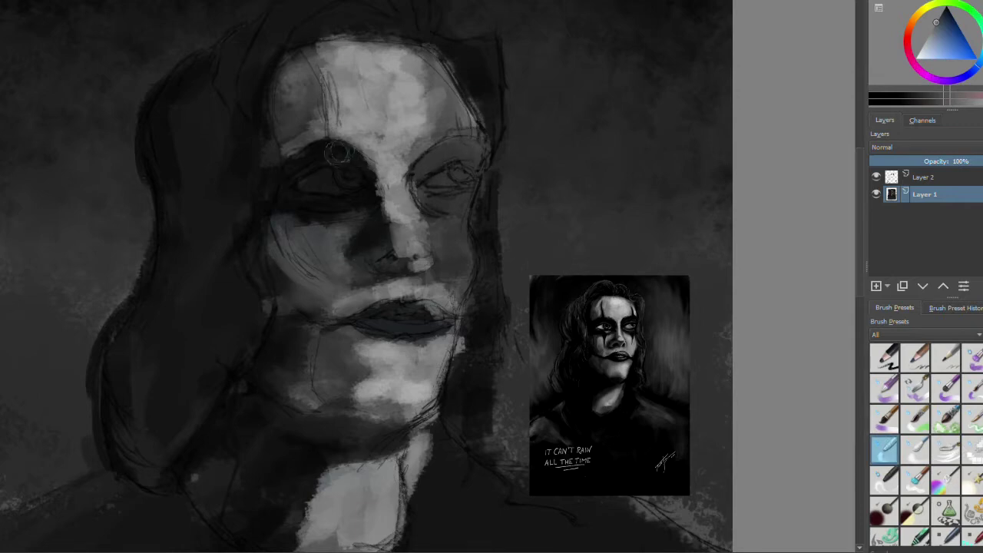
Smudge the shading around the shadowed eye and blend the hard tone edges along the chin and jaw
{"action": "left_click_drag", "start_coordinate": [351, 163], "coordinate": [368, 181]}
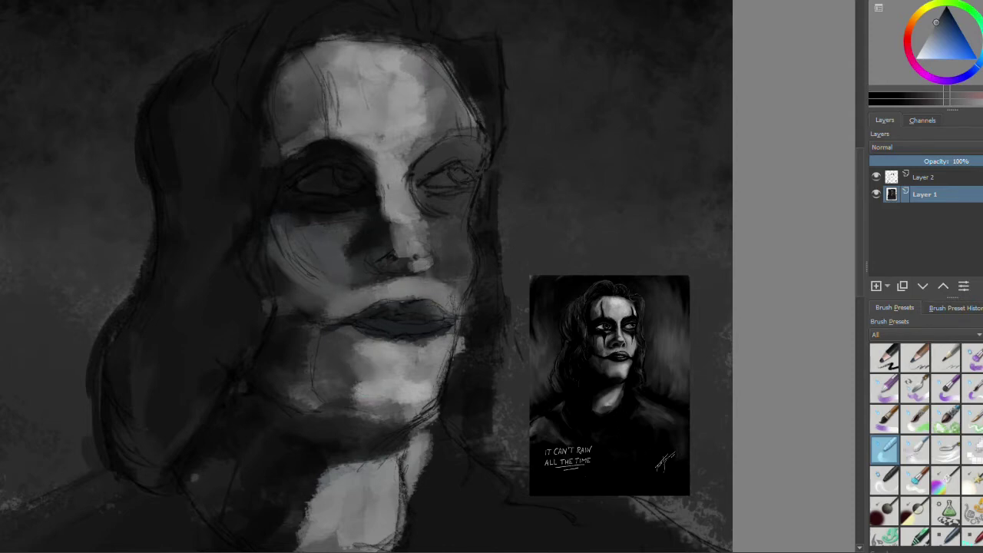
{"action": "key", "text": "/"}
{"action": "mouse_move", "coordinate": [359, 421]}
{"action": "left_mouse_down"}
{"action": "mouse_move", "coordinate": [407, 425]}
{"action": "mouse_move", "coordinate": [380, 453]}
{"action": "left_mouse_up"}
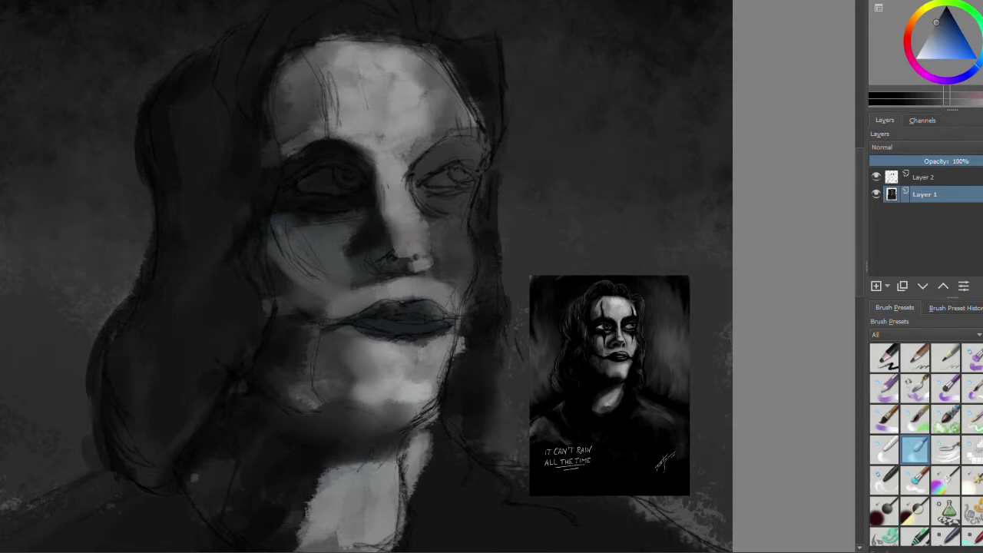
Paint light grey highlights along the edges of both brows and down the nose bridge with a pencil brush
{"action": "scroll", "coordinate": [921, 441], "scroll_direction": "up", "scroll_amount": 2}
{"action": "left_click", "coordinate": [885, 419]}
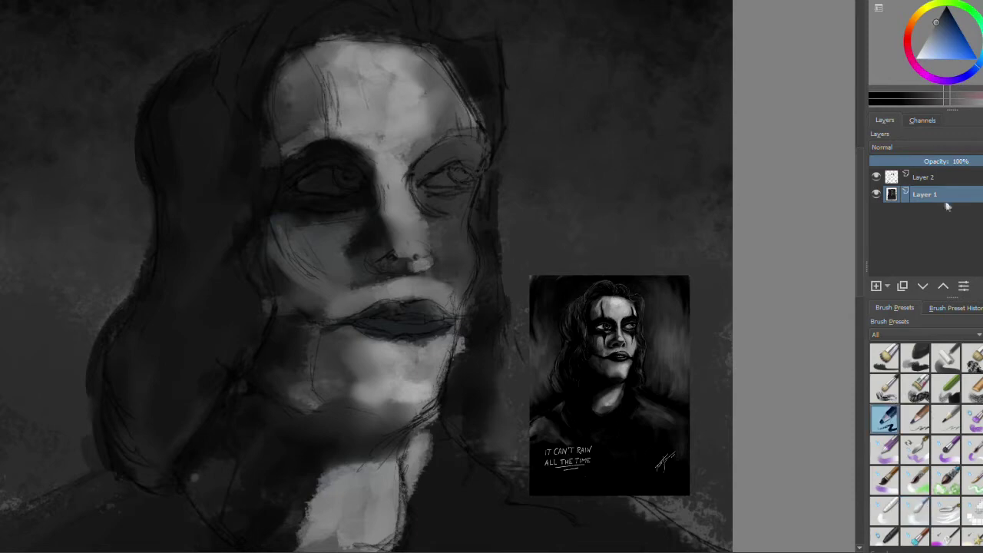
{"action": "left_click_drag", "start_coordinate": [937, 22], "coordinate": [926, 38]}
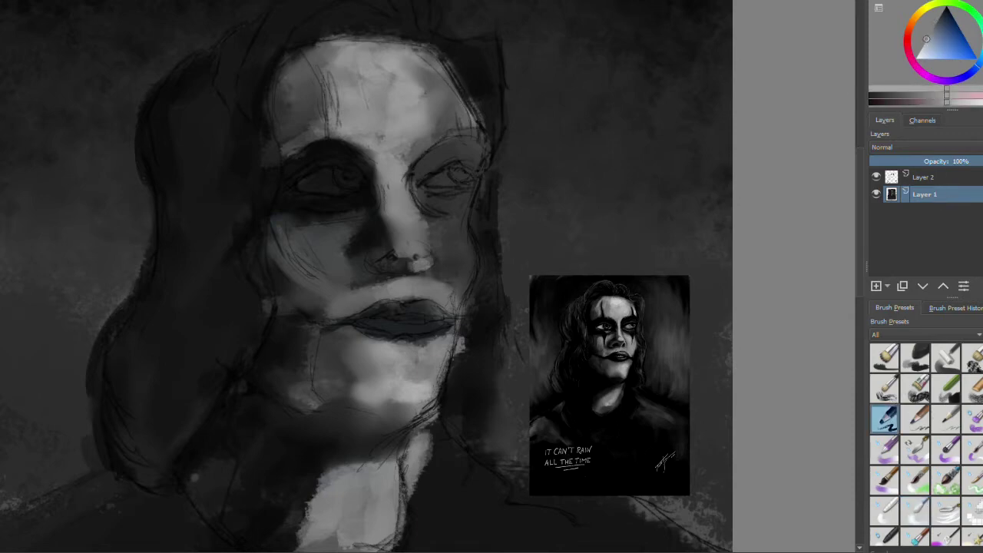
{"action": "mouse_move", "coordinate": [491, 135]}
{"action": "left_mouse_down"}
{"action": "mouse_move", "coordinate": [432, 137]}
{"action": "mouse_move", "coordinate": [419, 157]}
{"action": "left_mouse_up"}
{"action": "mouse_move", "coordinate": [342, 153]}
{"action": "left_mouse_down"}
{"action": "mouse_move", "coordinate": [319, 123]}
{"action": "mouse_move", "coordinate": [372, 152]}
{"action": "mouse_move", "coordinate": [389, 243]}
{"action": "left_mouse_up"}
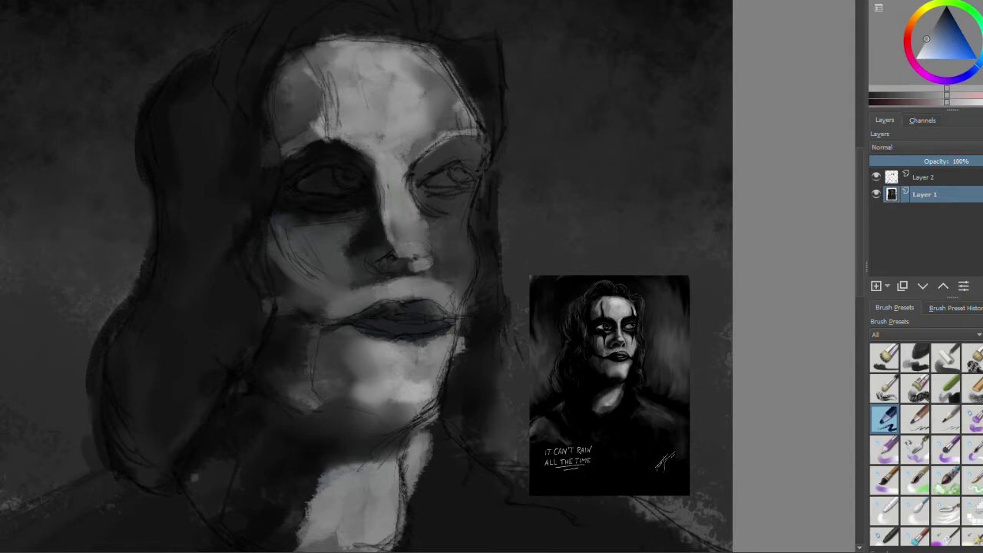
{"action": "left_click_drag", "start_coordinate": [422, 150], "coordinate": [404, 192]}
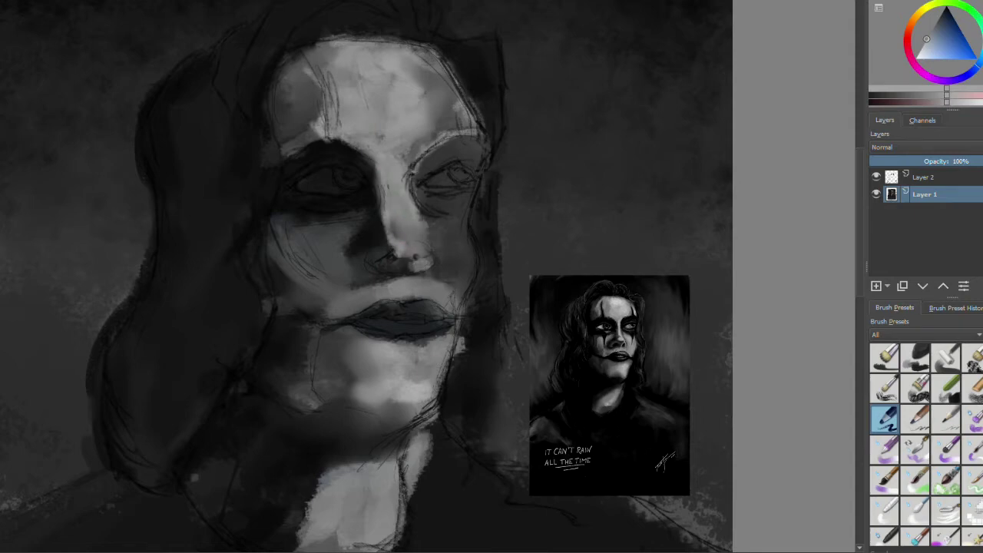
Add light grey strokes above the upper lip, on the lit side of the chin and along the neck's upper edge
{"action": "left_click_drag", "start_coordinate": [350, 291], "coordinate": [445, 286]}
{"action": "mouse_move", "coordinate": [418, 359]}
{"action": "left_mouse_down"}
{"action": "mouse_move", "coordinate": [399, 405]}
{"action": "mouse_move", "coordinate": [419, 424]}
{"action": "mouse_move", "coordinate": [442, 373]}
{"action": "left_mouse_up"}
{"action": "left_click_drag", "start_coordinate": [292, 522], "coordinate": [376, 469]}
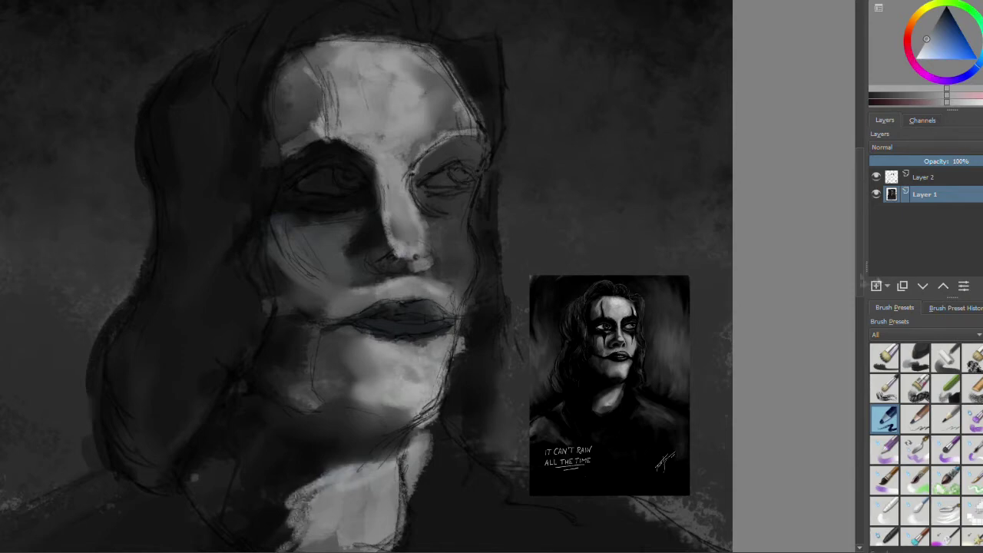
Outline the lower edge of the lit neck area in light grey and brighten the chin below the mouth
{"action": "scroll", "coordinate": [369, 307], "scroll_direction": "down", "scroll_amount": 5}
{"action": "left_click_drag", "start_coordinate": [399, 307], "coordinate": [419, 388]}
{"action": "left_click_drag", "start_coordinate": [414, 354], "coordinate": [284, 453]}
{"action": "left_click_drag", "start_coordinate": [307, 395], "coordinate": [265, 447]}
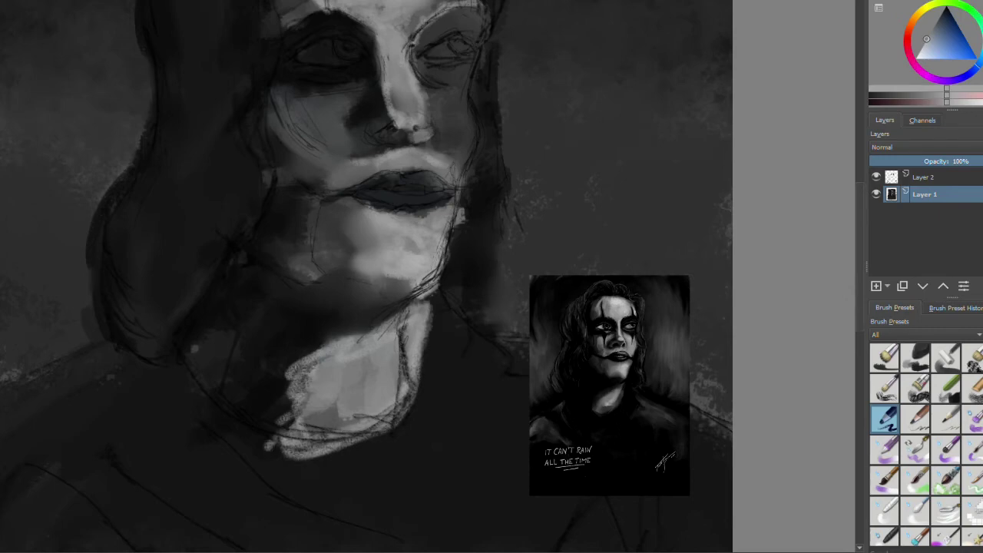
{"action": "mouse_move", "coordinate": [357, 204]}
{"action": "left_mouse_down"}
{"action": "mouse_move", "coordinate": [359, 270]}
{"action": "mouse_move", "coordinate": [407, 307]}
{"action": "left_mouse_up"}
{"action": "mouse_move", "coordinate": [449, 217]}
{"action": "left_mouse_down"}
{"action": "mouse_move", "coordinate": [440, 284]}
{"action": "mouse_move", "coordinate": [451, 257]}
{"action": "left_mouse_up"}
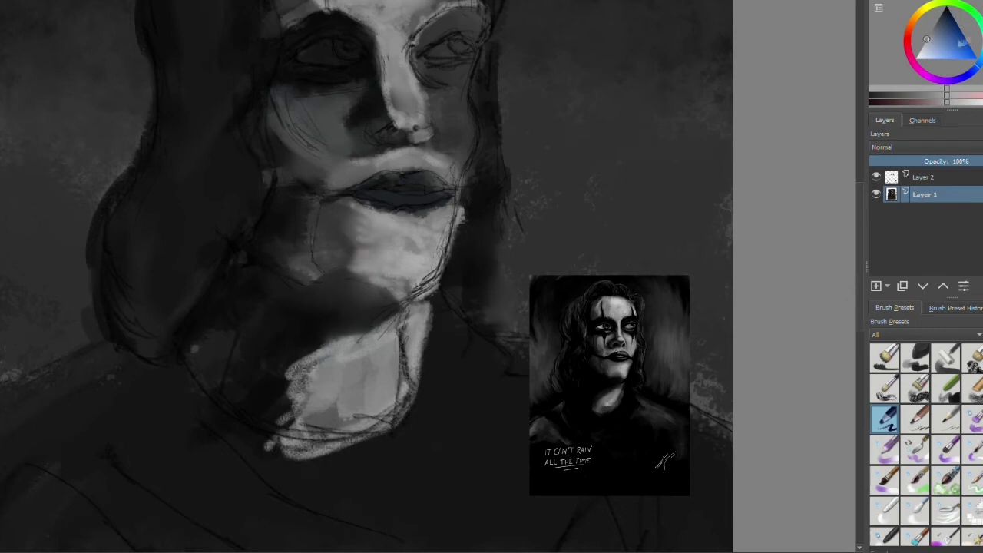
Switch to a dark grey and shade the lips, the shadowed side of the nose and the area beneath the nose
{"action": "left_click_drag", "start_coordinate": [930, 24], "coordinate": [939, 17]}
{"action": "mouse_move", "coordinate": [361, 183]}
{"action": "left_mouse_down"}
{"action": "mouse_move", "coordinate": [406, 171]}
{"action": "mouse_move", "coordinate": [435, 194]}
{"action": "left_mouse_up"}
{"action": "left_click_drag", "start_coordinate": [366, 208], "coordinate": [441, 212]}
{"action": "left_click_drag", "start_coordinate": [367, 132], "coordinate": [392, 123]}
{"action": "left_click_drag", "start_coordinate": [375, 73], "coordinate": [358, 127]}
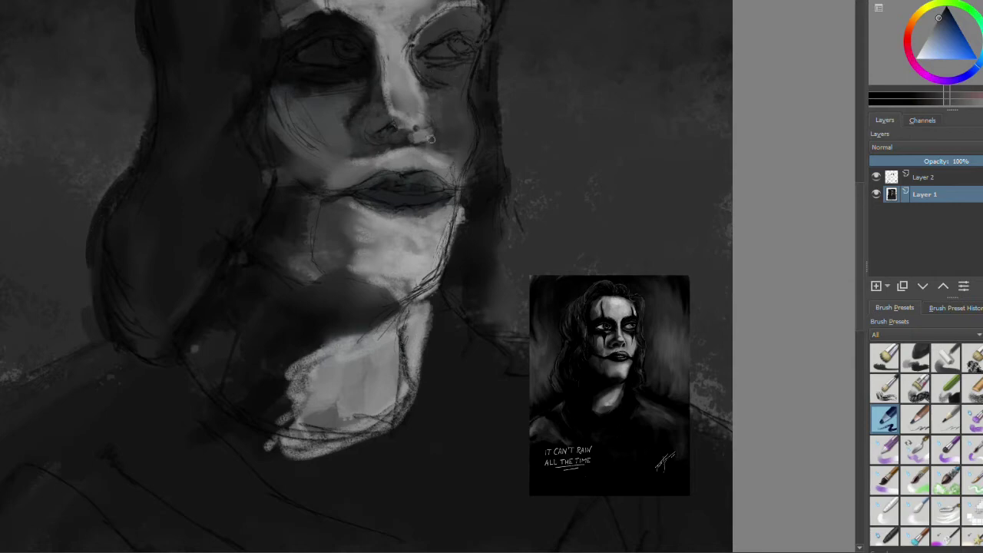
{"action": "left_click_drag", "start_coordinate": [379, 154], "coordinate": [420, 143]}
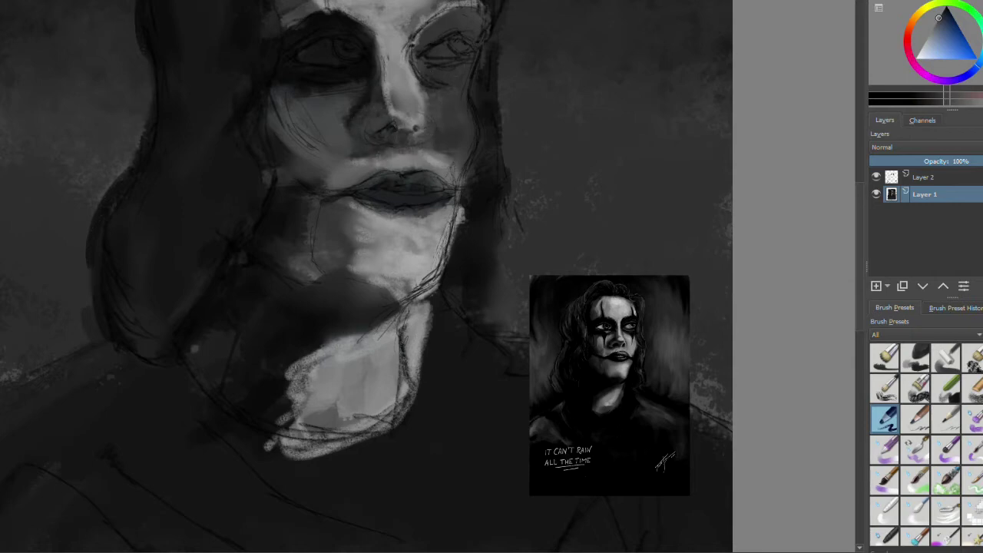
Define the nostrils in near-black and deepen the shadows along the inner hair edge and under the jaw
{"action": "left_click_drag", "start_coordinate": [945, 27], "coordinate": [942, 11]}
{"action": "mouse_move", "coordinate": [396, 140]}
{"action": "left_mouse_down"}
{"action": "mouse_move", "coordinate": [424, 132]}
{"action": "mouse_move", "coordinate": [415, 132]}
{"action": "left_mouse_up"}
{"action": "left_click", "coordinate": [419, 135], "text": "ctrl"}
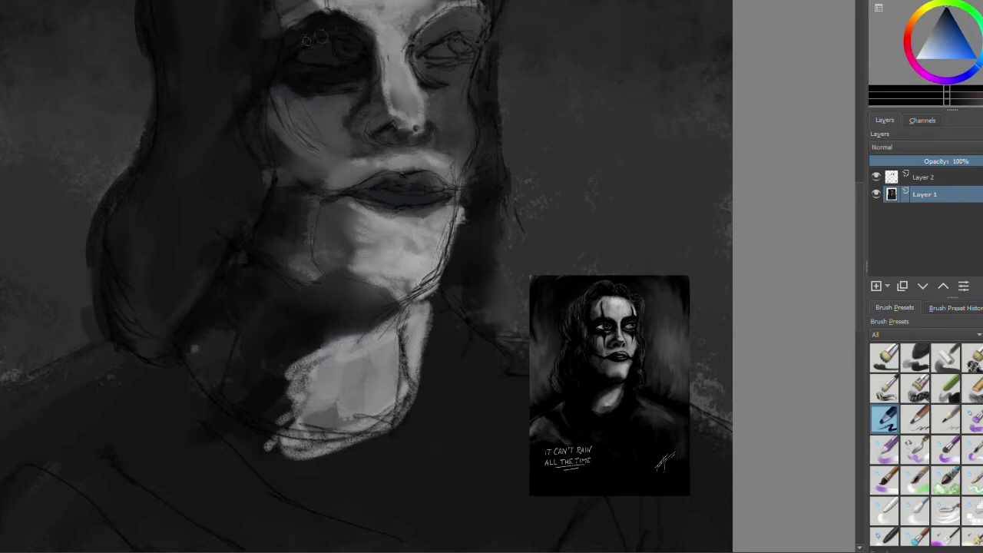
{"action": "left_click_drag", "start_coordinate": [255, 112], "coordinate": [254, 155]}
{"action": "left_click_drag", "start_coordinate": [335, 304], "coordinate": [281, 280]}
{"action": "mouse_move", "coordinate": [343, 265]}
{"action": "left_mouse_down"}
{"action": "mouse_move", "coordinate": [299, 275]}
{"action": "mouse_move", "coordinate": [357, 273]}
{"action": "left_mouse_up"}
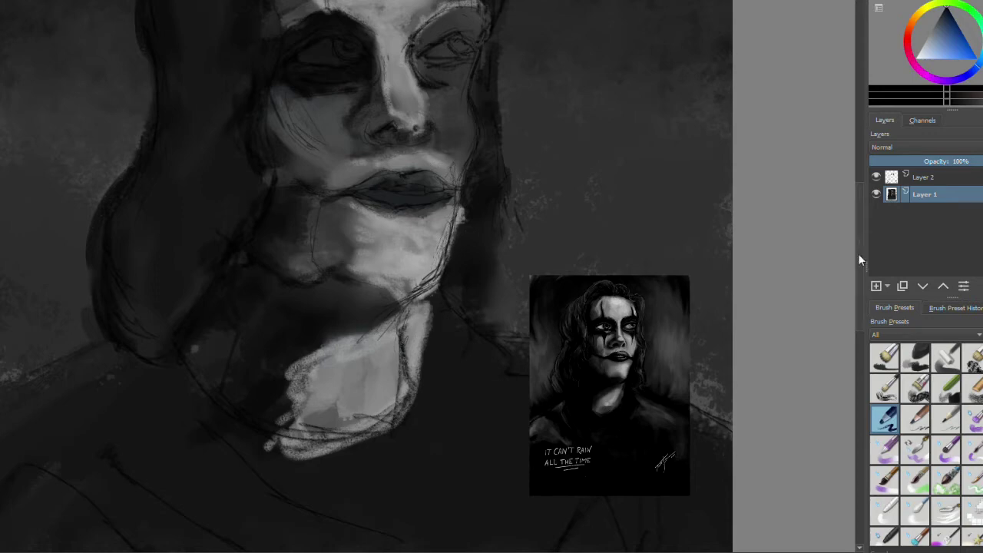
Darken the hair beside the lit cheek and paint the black vertical makeup line above the shadowed eye
{"action": "scroll", "coordinate": [476, 154], "scroll_direction": "up", "scroll_amount": 3}
{"action": "mouse_move", "coordinate": [476, 146]}
{"action": "left_mouse_down"}
{"action": "mouse_move", "coordinate": [501, 240]}
{"action": "mouse_move", "coordinate": [508, 338]}
{"action": "mouse_move", "coordinate": [495, 371]}
{"action": "mouse_move", "coordinate": [498, 437]}
{"action": "mouse_move", "coordinate": [517, 437]}
{"action": "left_mouse_up"}
{"action": "mouse_move", "coordinate": [312, 145]}
{"action": "left_mouse_down"}
{"action": "mouse_move", "coordinate": [329, 115]}
{"action": "mouse_move", "coordinate": [324, 97]}
{"action": "left_mouse_up"}
{"action": "key", "text": "x"}
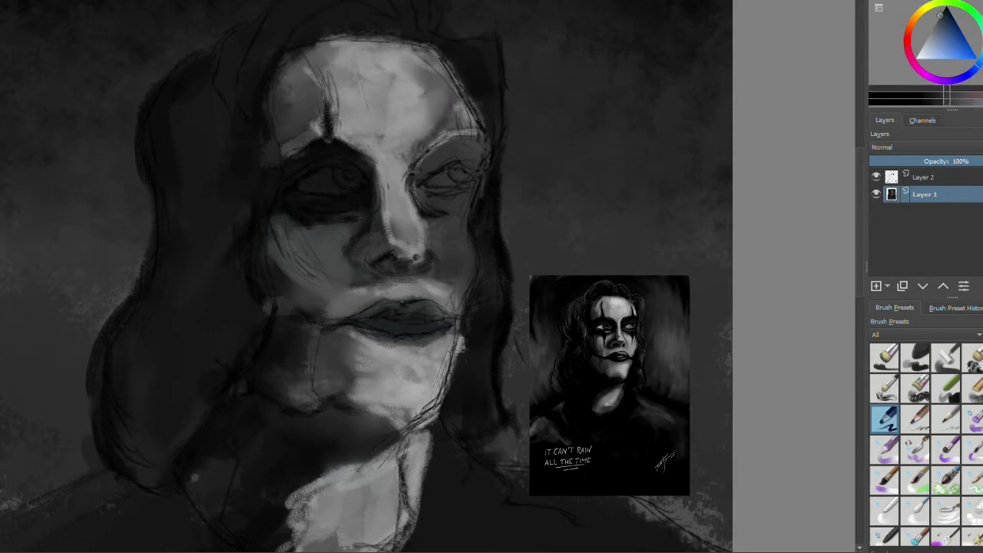
Paint dark makeup around the lit eye and add the vertical makeup line above it
{"action": "left_click_drag", "start_coordinate": [438, 140], "coordinate": [476, 173]}
{"action": "left_click", "coordinate": [453, 132], "text": "ctrl"}
{"action": "left_click_drag", "start_coordinate": [400, 165], "coordinate": [453, 150]}
{"action": "mouse_move", "coordinate": [470, 109]}
{"action": "left_mouse_down"}
{"action": "mouse_move", "coordinate": [460, 145]}
{"action": "mouse_move", "coordinate": [475, 170]}
{"action": "left_mouse_up"}
Deepen the dark accents of the nose tip and lips and the shadow beneath the chin onto the neck
{"action": "left_click_drag", "start_coordinate": [397, 264], "coordinate": [421, 235]}
{"action": "left_click_drag", "start_coordinate": [384, 309], "coordinate": [445, 310]}
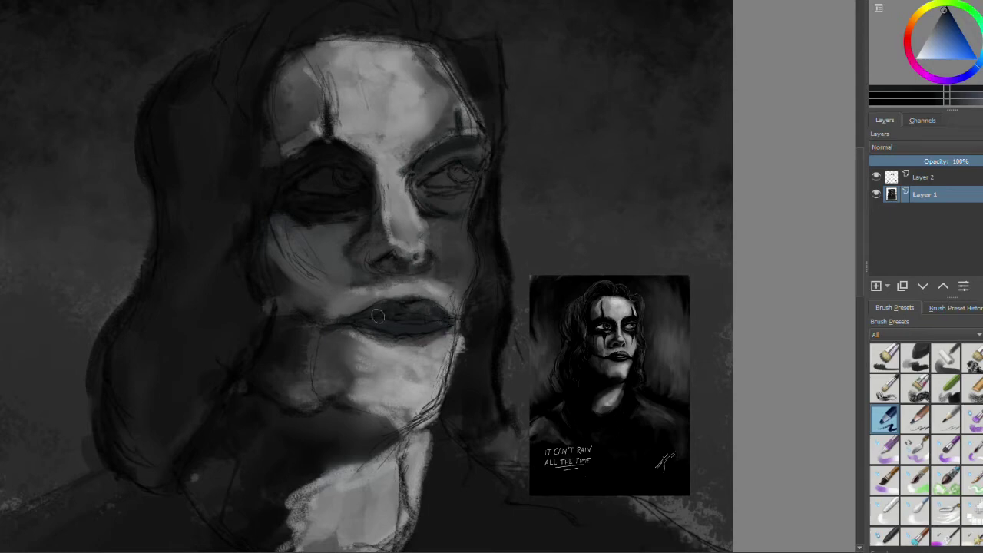
{"action": "mouse_move", "coordinate": [381, 421]}
{"action": "left_mouse_down"}
{"action": "mouse_move", "coordinate": [398, 413]}
{"action": "mouse_move", "coordinate": [409, 427]}
{"action": "mouse_move", "coordinate": [401, 447]}
{"action": "mouse_move", "coordinate": [275, 517]}
{"action": "left_mouse_up"}
{"action": "left_click_drag", "start_coordinate": [375, 459], "coordinate": [382, 466]}
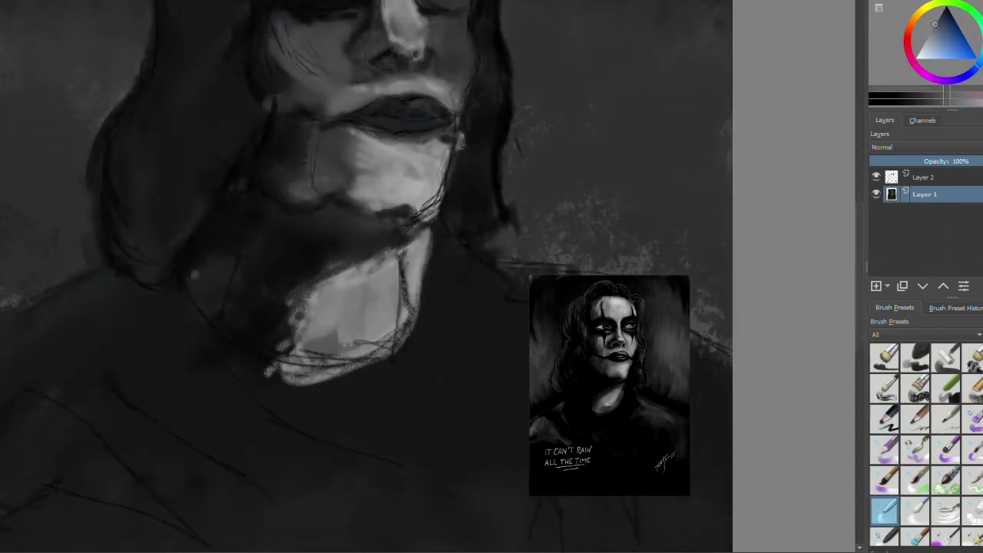
Block in rough mid-grey highlights on both shoulders with a broad painterly brush
{"action": "left_click", "coordinate": [915, 357]}
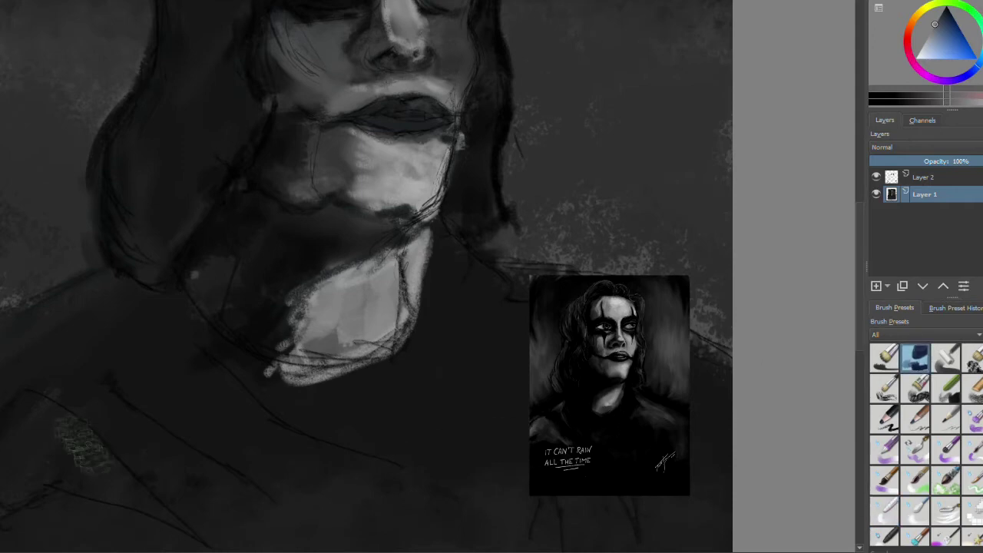
{"action": "left_click_drag", "start_coordinate": [15, 407], "coordinate": [54, 492]}
{"action": "left_click_drag", "start_coordinate": [46, 430], "coordinate": [173, 527]}
{"action": "mouse_move", "coordinate": [507, 261]}
{"action": "left_mouse_down"}
{"action": "mouse_move", "coordinate": [484, 315]}
{"action": "mouse_move", "coordinate": [496, 361]}
{"action": "mouse_move", "coordinate": [476, 357]}
{"action": "left_mouse_up"}
{"action": "mouse_move", "coordinate": [438, 322]}
{"action": "left_mouse_down"}
{"action": "mouse_move", "coordinate": [465, 379]}
{"action": "mouse_move", "coordinate": [507, 361]}
{"action": "mouse_move", "coordinate": [460, 407]}
{"action": "mouse_move", "coordinate": [476, 430]}
{"action": "mouse_move", "coordinate": [451, 395]}
{"action": "left_mouse_up"}
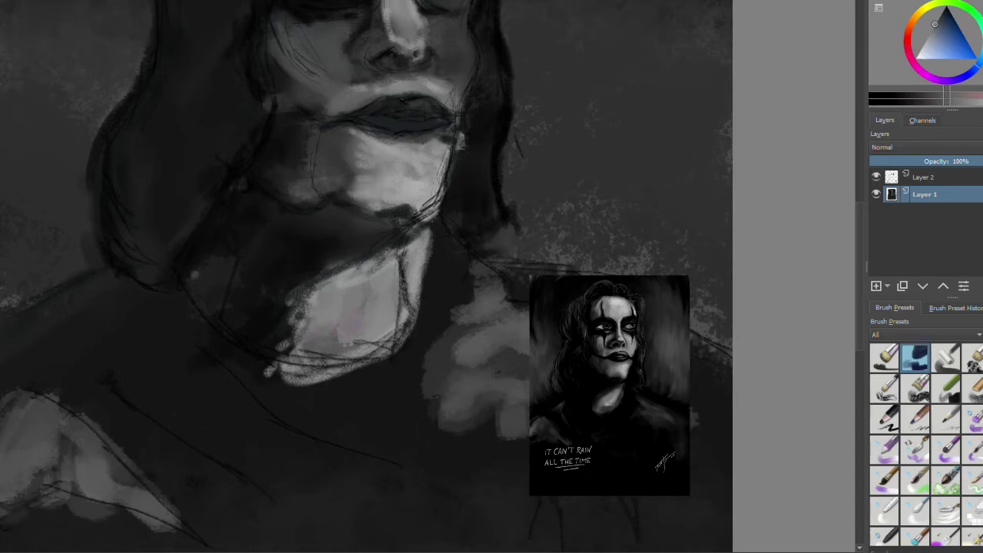
Repaint the shaded side of the neck and darken the outer and inner edges of the long hair
{"action": "left_click", "coordinate": [286, 361], "text": "ctrl"}
{"action": "mouse_move", "coordinate": [211, 275]}
{"action": "left_mouse_down"}
{"action": "mouse_move", "coordinate": [203, 398]}
{"action": "mouse_move", "coordinate": [241, 285]}
{"action": "mouse_move", "coordinate": [322, 392]}
{"action": "mouse_move", "coordinate": [197, 325]}
{"action": "left_mouse_up"}
{"action": "left_click", "coordinate": [204, 398], "text": "ctrl"}
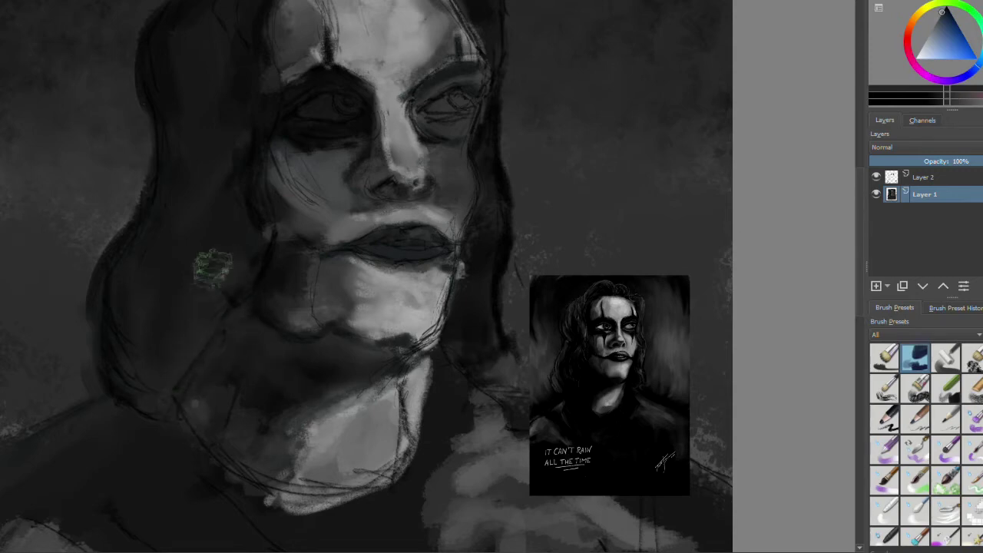
{"action": "mouse_move", "coordinate": [119, 361]}
{"action": "left_mouse_down"}
{"action": "mouse_move", "coordinate": [92, 396]}
{"action": "mouse_move", "coordinate": [110, 308]}
{"action": "left_mouse_up"}
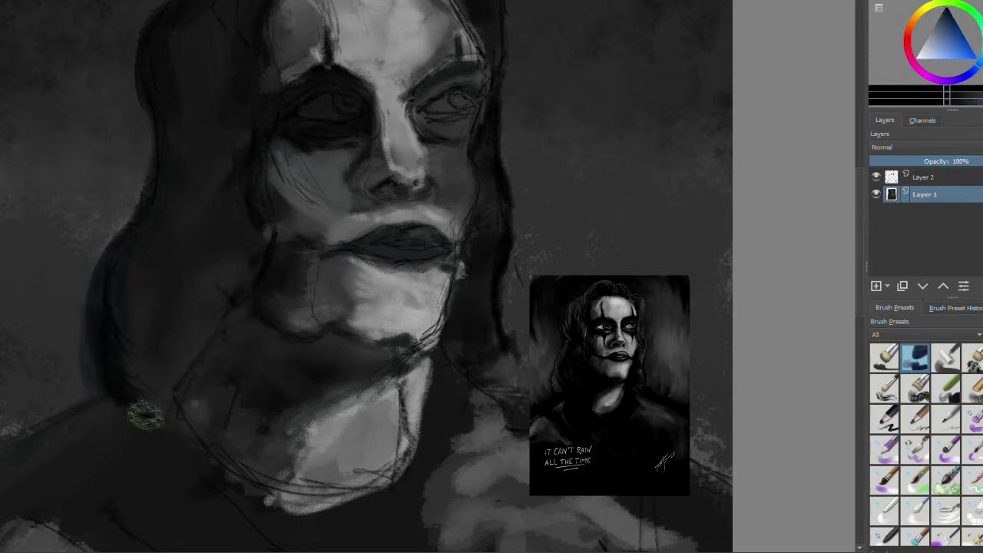
{"action": "left_click_drag", "start_coordinate": [276, 211], "coordinate": [276, 326]}
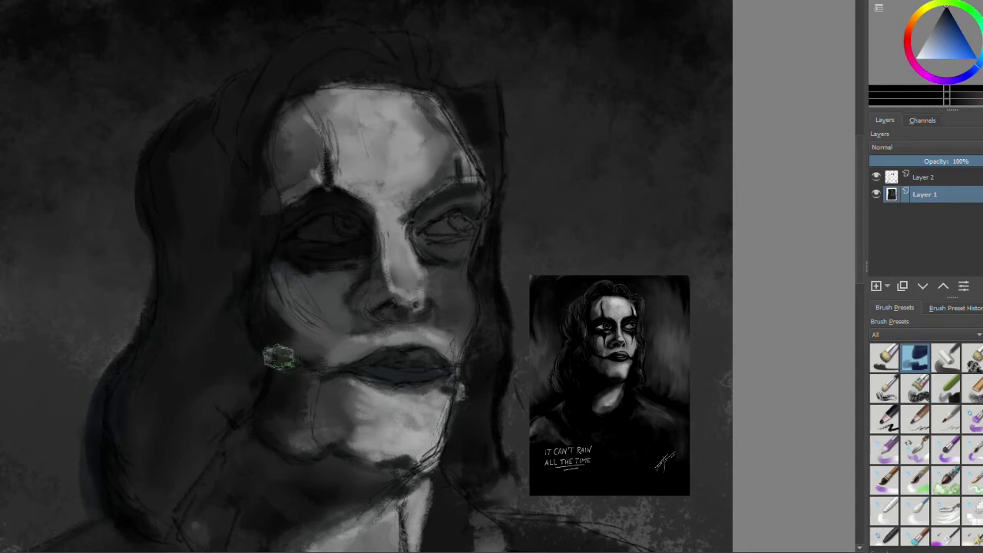
Build up the lit cheek below the eye with mid-grey strokes and lighter grey highlights at its edge
{"action": "left_click", "coordinate": [435, 273], "text": "ctrl"}
{"action": "mouse_move", "coordinate": [435, 273]}
{"action": "left_mouse_down"}
{"action": "mouse_move", "coordinate": [461, 263]}
{"action": "mouse_move", "coordinate": [461, 290]}
{"action": "mouse_move", "coordinate": [471, 282]}
{"action": "mouse_move", "coordinate": [448, 284]}
{"action": "mouse_move", "coordinate": [464, 307]}
{"action": "left_mouse_up"}
{"action": "left_click", "coordinate": [919, 49]}
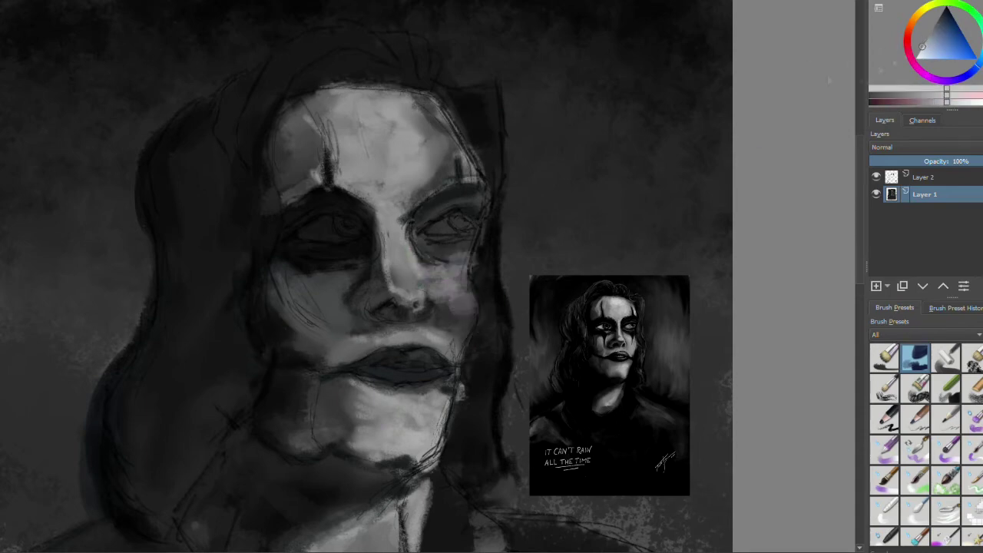
{"action": "mouse_move", "coordinate": [476, 249]}
{"action": "left_mouse_down"}
{"action": "mouse_move", "coordinate": [464, 282]}
{"action": "mouse_move", "coordinate": [468, 319]}
{"action": "mouse_move", "coordinate": [466, 310]}
{"action": "left_mouse_up"}
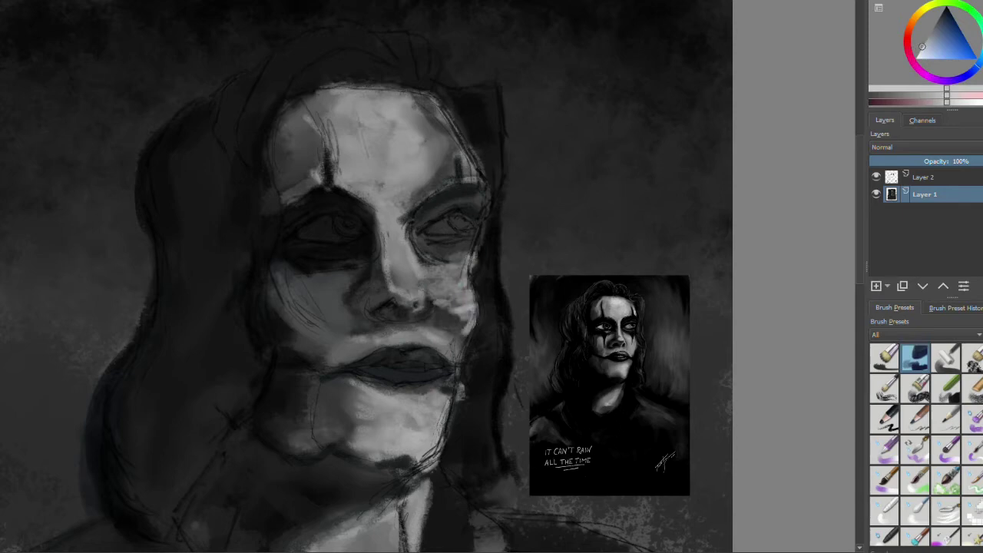
Cover the light strip along the lower jaw with dark shadow and rework the outer edge of the shadowed cheek
{"action": "left_click", "coordinate": [934, 33]}
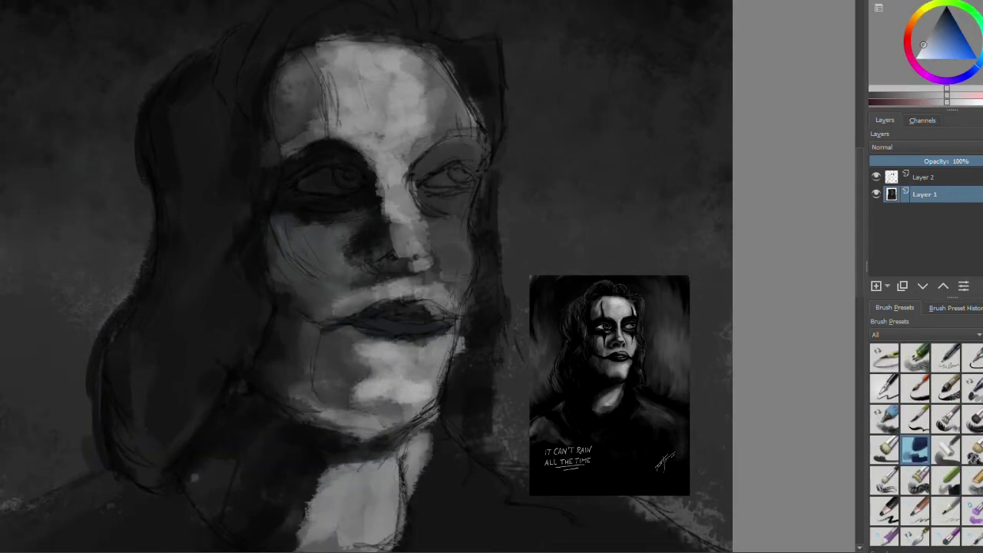
{"action": "left_click_drag", "start_coordinate": [945, 29], "coordinate": [943, 10]}
{"action": "mouse_move", "coordinate": [296, 405]}
{"action": "left_mouse_down"}
{"action": "mouse_move", "coordinate": [389, 434]}
{"action": "mouse_move", "coordinate": [318, 423]}
{"action": "left_mouse_up"}
{"action": "left_click", "coordinate": [941, 13]}
{"action": "left_click", "coordinate": [265, 269], "text": "ctrl"}
{"action": "mouse_move", "coordinate": [265, 269]}
{"action": "left_mouse_down"}
{"action": "mouse_move", "coordinate": [300, 307]}
{"action": "mouse_move", "coordinate": [264, 351]}
{"action": "mouse_move", "coordinate": [304, 292]}
{"action": "left_mouse_up"}
{"action": "left_click", "coordinate": [303, 291], "text": "ctrl"}
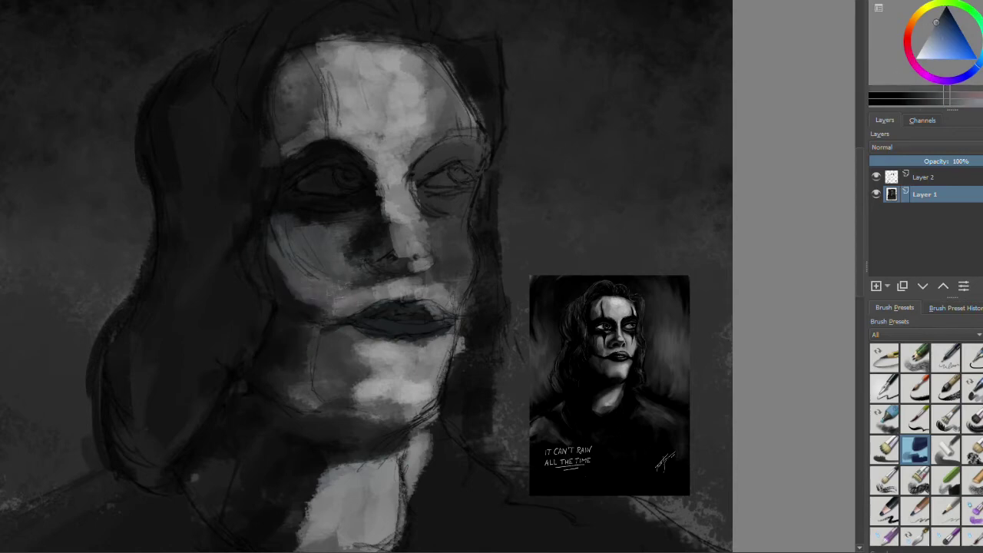
Smudge the tone edges around the nose bridge, both brows and the shadowed eye with a blending brush
{"action": "scroll", "coordinate": [925, 434], "scroll_direction": "down", "scroll_amount": 3}
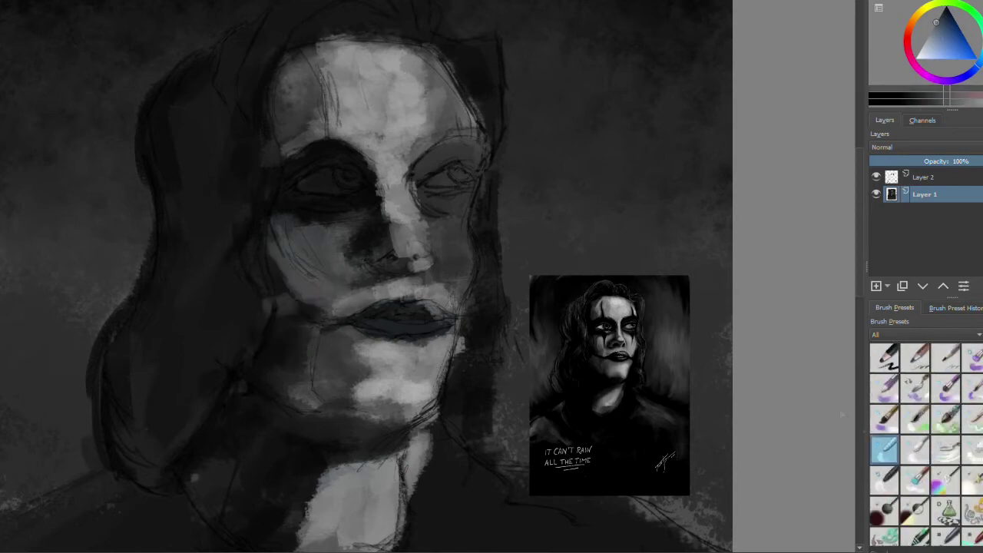
{"action": "mouse_move", "coordinate": [373, 212]}
{"action": "left_mouse_down"}
{"action": "mouse_move", "coordinate": [368, 261]}
{"action": "mouse_move", "coordinate": [449, 176]}
{"action": "mouse_move", "coordinate": [461, 138]}
{"action": "left_mouse_up"}
{"action": "left_click_drag", "start_coordinate": [288, 178], "coordinate": [292, 171]}
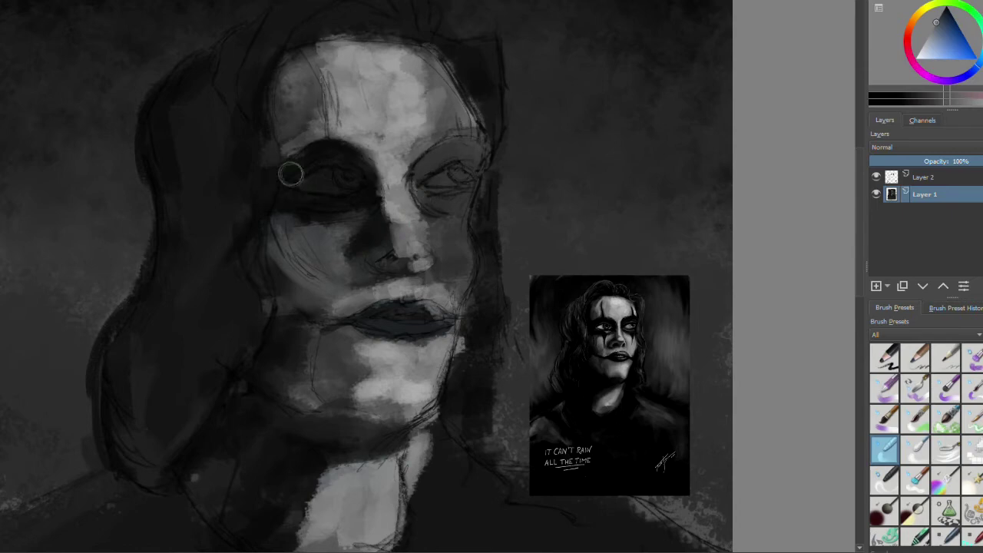
{"action": "left_click_drag", "start_coordinate": [383, 169], "coordinate": [381, 220]}
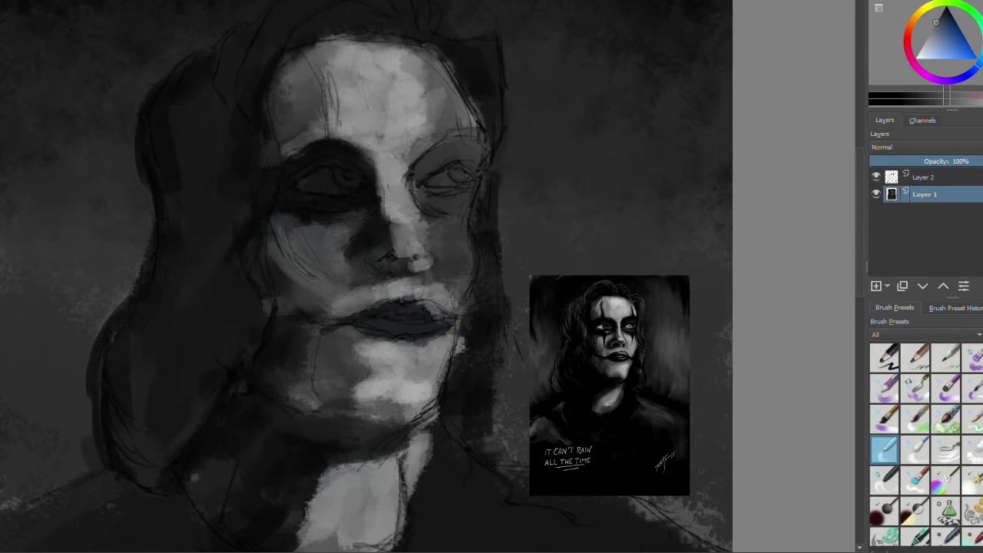
Blend the shading on the shadowed cheek, upper lip, chin and jaw, and soften the hair beside the neck
{"action": "mouse_move", "coordinate": [313, 252]}
{"action": "left_mouse_down"}
{"action": "mouse_move", "coordinate": [361, 314]}
{"action": "mouse_move", "coordinate": [430, 297]}
{"action": "mouse_move", "coordinate": [420, 308]}
{"action": "left_mouse_up"}
{"action": "mouse_move", "coordinate": [380, 396]}
{"action": "left_mouse_down"}
{"action": "mouse_move", "coordinate": [354, 349]}
{"action": "mouse_move", "coordinate": [368, 430]}
{"action": "mouse_move", "coordinate": [394, 430]}
{"action": "mouse_move", "coordinate": [388, 442]}
{"action": "mouse_move", "coordinate": [281, 433]}
{"action": "left_mouse_up"}
{"action": "key", "text": "/"}
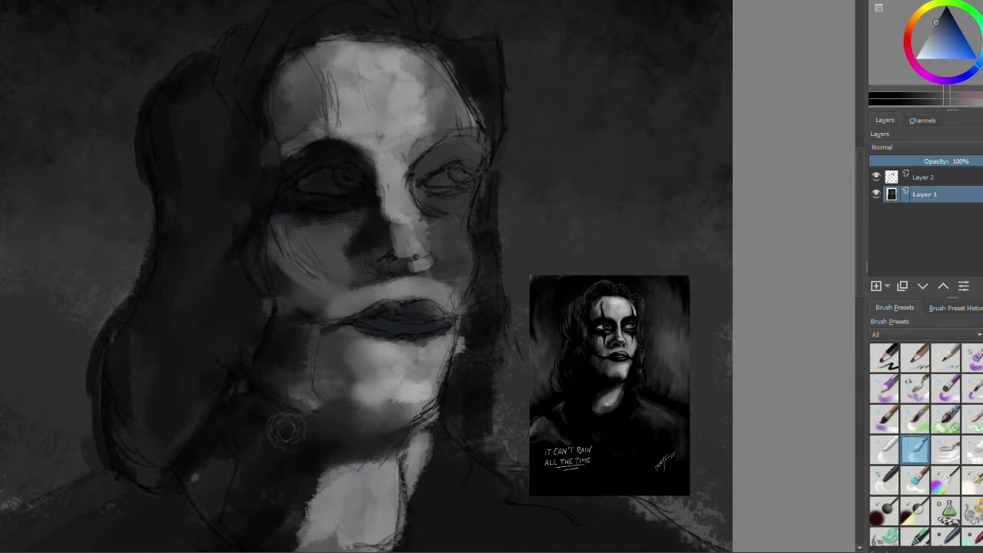
{"action": "left_click_drag", "start_coordinate": [492, 405], "coordinate": [497, 440]}
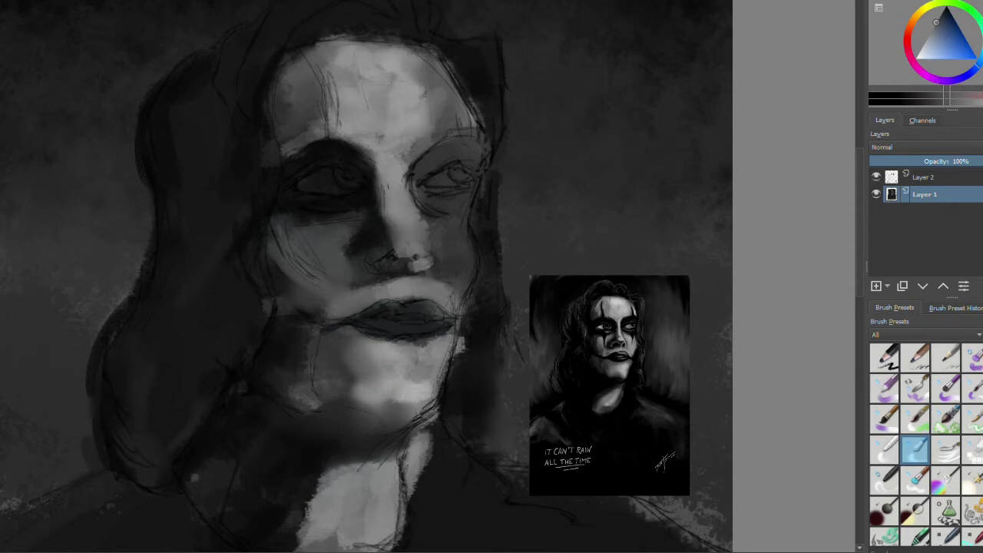
Choose a pencil brush and a light grey, and highlight the upper edges of both brows
{"action": "scroll", "coordinate": [925, 445], "scroll_direction": "up", "scroll_amount": 2}
{"action": "left_click", "coordinate": [887, 417]}
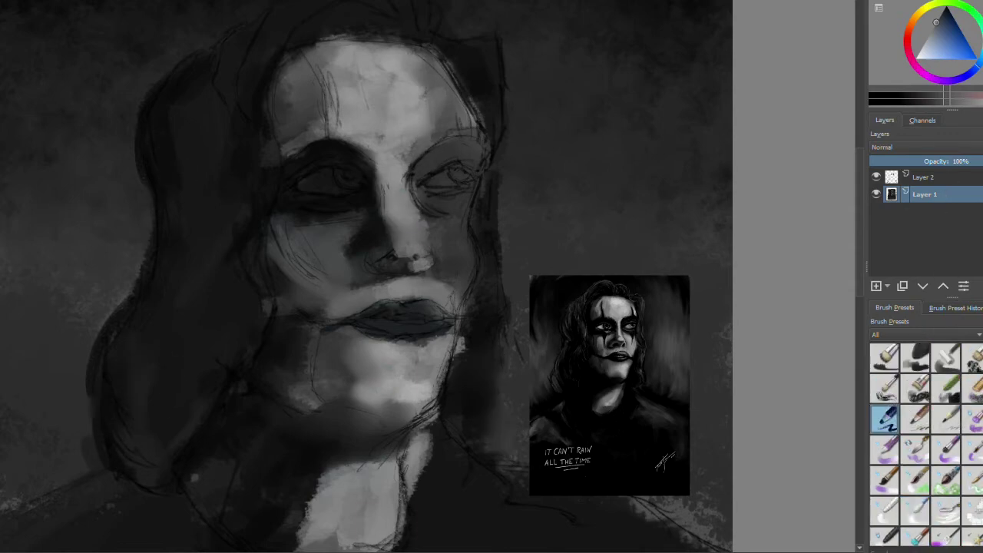
{"action": "left_click", "coordinate": [927, 38]}
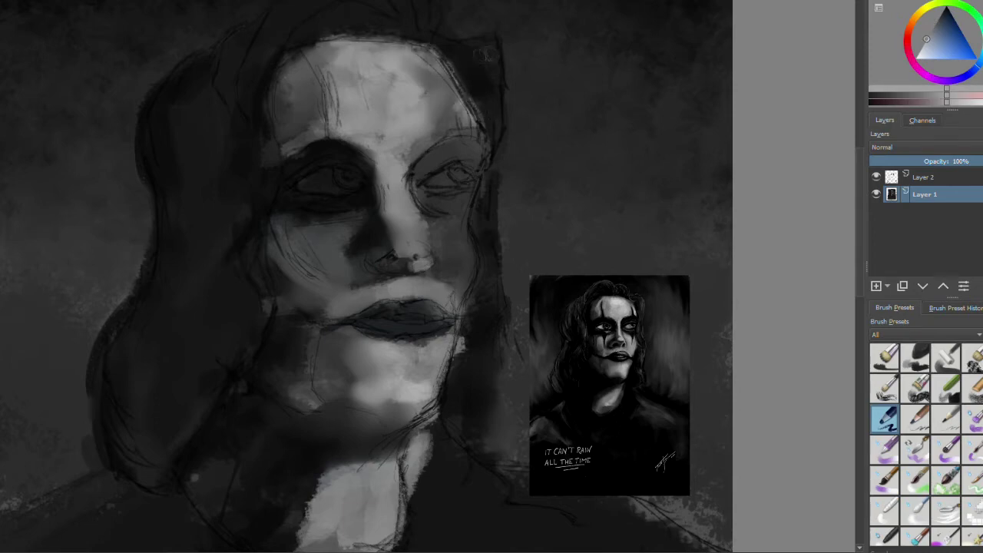
{"action": "left_click_drag", "start_coordinate": [480, 129], "coordinate": [414, 165]}
{"action": "left_click_drag", "start_coordinate": [319, 115], "coordinate": [369, 150]}
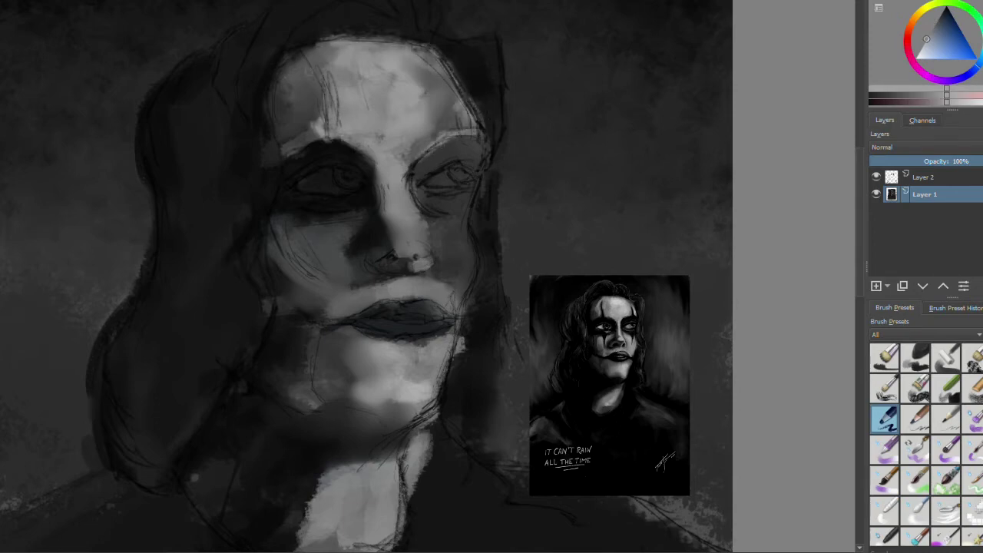
Sharpen the light grey highlights along both sides of the nose
{"action": "left_click_drag", "start_coordinate": [396, 237], "coordinate": [398, 261]}
{"action": "left_click_drag", "start_coordinate": [427, 212], "coordinate": [438, 223]}
{"action": "mouse_move", "coordinate": [431, 162]}
{"action": "left_mouse_down"}
{"action": "mouse_move", "coordinate": [409, 185]}
{"action": "mouse_move", "coordinate": [427, 249]}
{"action": "left_mouse_up"}
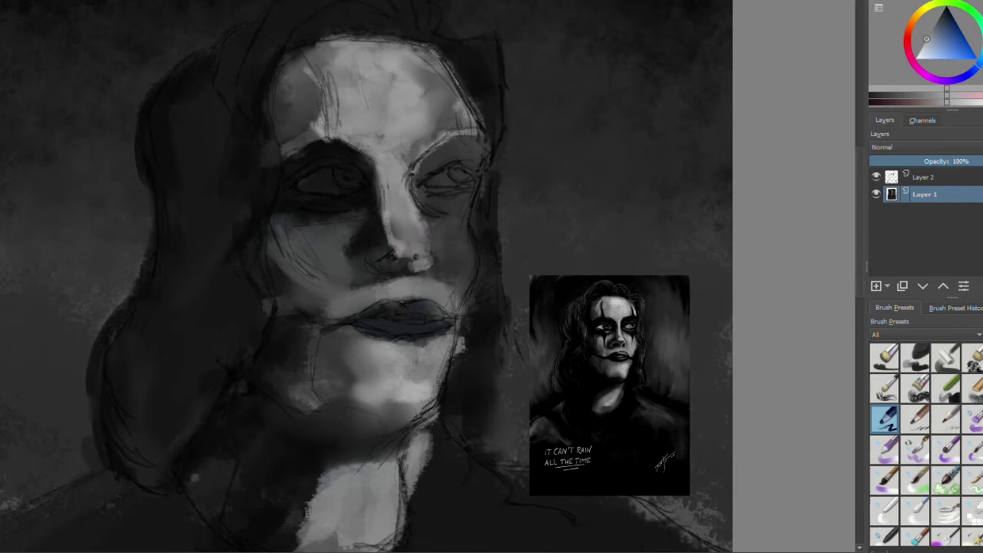
Paint light grey highlights on the skin bordering the upper lip and the lower edge of the mouth
{"action": "left_click_drag", "start_coordinate": [377, 286], "coordinate": [414, 281]}
{"action": "left_click_drag", "start_coordinate": [347, 290], "coordinate": [367, 291]}
{"action": "left_click_drag", "start_coordinate": [423, 289], "coordinate": [442, 288]}
{"action": "left_click_drag", "start_coordinate": [364, 329], "coordinate": [376, 342]}
Brighten the lit side of the chin and extend the neck's upper edge with light grey strokes
{"action": "mouse_move", "coordinate": [406, 355]}
{"action": "left_mouse_down"}
{"action": "mouse_move", "coordinate": [435, 367]}
{"action": "mouse_move", "coordinate": [440, 407]}
{"action": "left_mouse_up"}
{"action": "mouse_move", "coordinate": [438, 371]}
{"action": "left_mouse_down"}
{"action": "mouse_move", "coordinate": [427, 421]}
{"action": "mouse_move", "coordinate": [445, 405]}
{"action": "left_mouse_up"}
{"action": "mouse_move", "coordinate": [415, 421]}
{"action": "left_mouse_down"}
{"action": "mouse_move", "coordinate": [429, 424]}
{"action": "mouse_move", "coordinate": [288, 503]}
{"action": "left_mouse_up"}
{"action": "left_click_drag", "start_coordinate": [318, 480], "coordinate": [280, 547]}
Add light grey strokes down the lit side of the neck and along its base towards the collar
{"action": "scroll", "coordinate": [366, 277], "scroll_direction": "down", "scroll_amount": 3}
{"action": "left_click_drag", "start_coordinate": [392, 315], "coordinate": [414, 364]}
{"action": "left_click_drag", "start_coordinate": [423, 330], "coordinate": [407, 411]}
{"action": "left_click_drag", "start_coordinate": [418, 361], "coordinate": [284, 457]}
{"action": "left_click_drag", "start_coordinate": [307, 411], "coordinate": [269, 449]}
Lighten the chin below the lower lip and the jaw edge on the lit side of the face
{"action": "left_click_drag", "start_coordinate": [352, 203], "coordinate": [404, 284]}
{"action": "left_click_drag", "start_coordinate": [369, 280], "coordinate": [409, 307]}
{"action": "left_click_drag", "start_coordinate": [446, 223], "coordinate": [442, 282]}
{"action": "left_click_drag", "start_coordinate": [464, 204], "coordinate": [457, 221]}
{"action": "left_click_drag", "start_coordinate": [461, 205], "coordinate": [447, 253]}
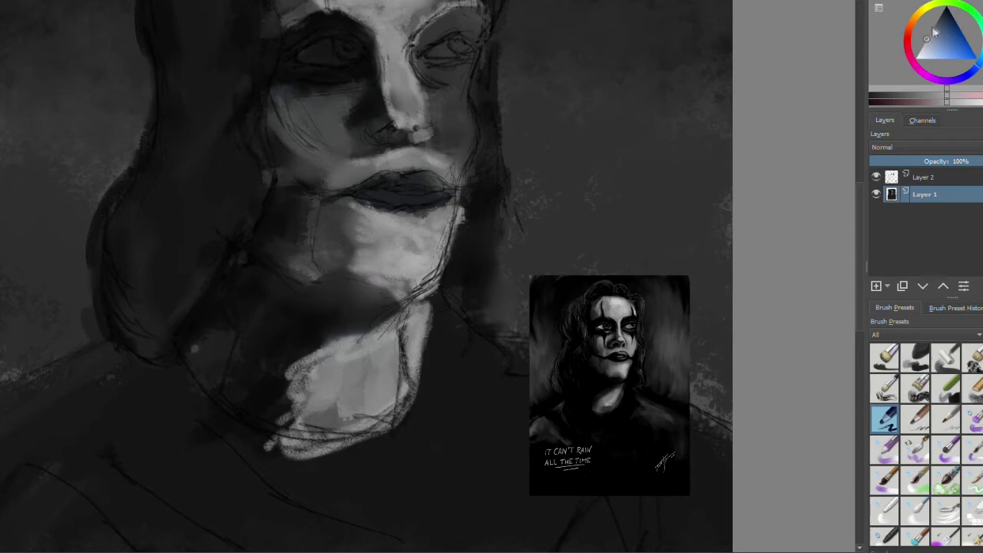
Shade the lower lip's edge, the shadowed side of the nose and the area under it with dark grey
{"action": "left_click_drag", "start_coordinate": [933, 29], "coordinate": [938, 21]}
{"action": "left_click_drag", "start_coordinate": [367, 209], "coordinate": [416, 213]}
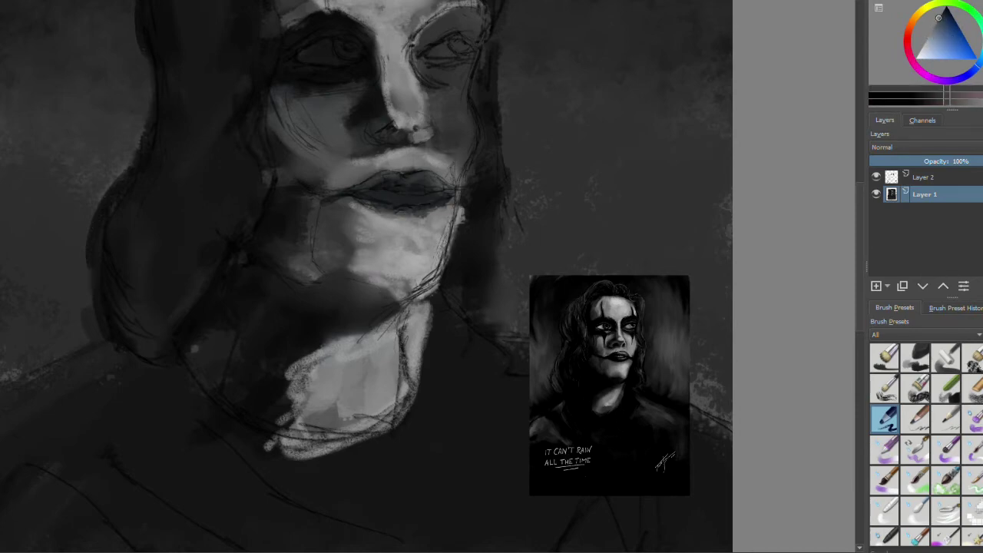
{"action": "left_click_drag", "start_coordinate": [393, 116], "coordinate": [358, 131]}
{"action": "left_click_drag", "start_coordinate": [371, 74], "coordinate": [364, 126]}
{"action": "left_click_drag", "start_coordinate": [381, 91], "coordinate": [361, 125]}
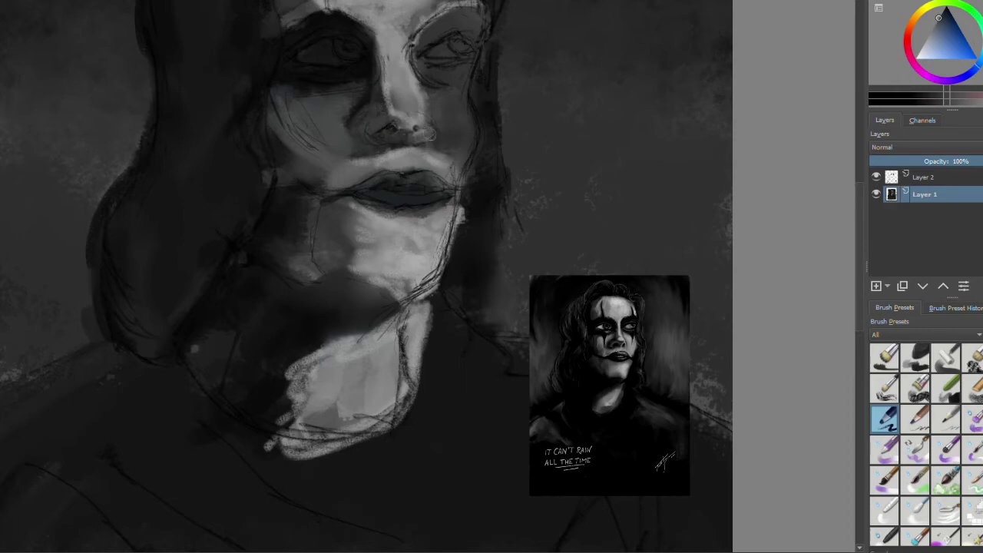
{"action": "left_click_drag", "start_coordinate": [375, 158], "coordinate": [416, 148]}
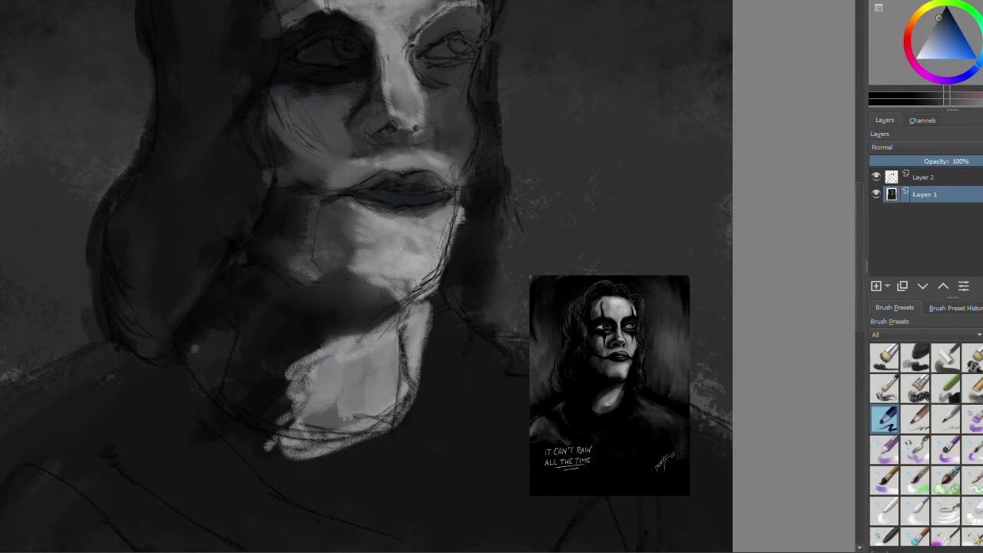
Darken the nostrils and the underside of the nose tip using dark tones sampled from the painting
{"action": "left_click", "coordinate": [368, 134], "text": "ctrl"}
{"action": "left_click", "coordinate": [400, 127], "text": "ctrl"}
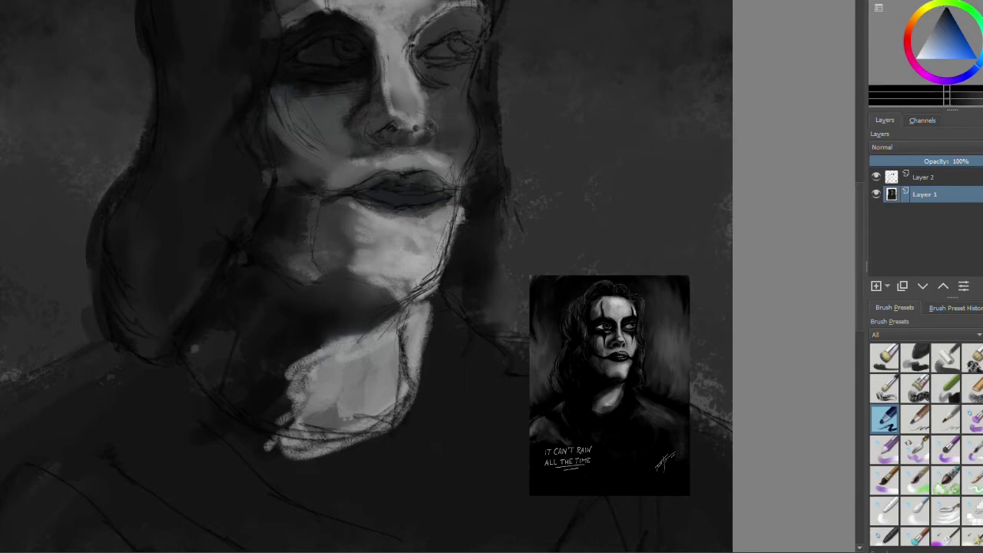
{"action": "left_click_drag", "start_coordinate": [396, 123], "coordinate": [436, 140]}
Deepen the near-black shadows below the shaded eye, along the hair beside the cheek and under the jaw
{"action": "left_click_drag", "start_coordinate": [347, 91], "coordinate": [301, 90]}
{"action": "left_click_drag", "start_coordinate": [265, 124], "coordinate": [253, 172]}
{"action": "mouse_move", "coordinate": [344, 278]}
{"action": "left_mouse_down"}
{"action": "mouse_move", "coordinate": [285, 277]}
{"action": "mouse_move", "coordinate": [300, 273]}
{"action": "left_mouse_up"}
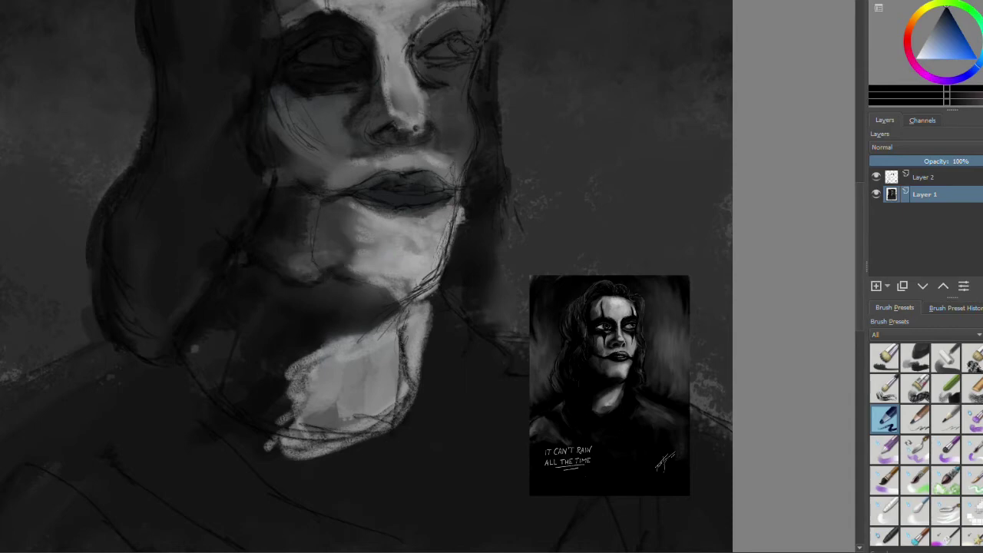
Paint near-black hair strands beside the lit cheek and the vertical makeup lines above both eyes
{"action": "scroll", "coordinate": [492, 192], "scroll_direction": "up", "scroll_amount": 3}
{"action": "mouse_move", "coordinate": [490, 154]}
{"action": "left_mouse_down"}
{"action": "mouse_move", "coordinate": [507, 291]}
{"action": "mouse_move", "coordinate": [491, 434]}
{"action": "mouse_move", "coordinate": [503, 421]}
{"action": "left_mouse_up"}
{"action": "mouse_move", "coordinate": [323, 144]}
{"action": "left_mouse_down"}
{"action": "mouse_move", "coordinate": [326, 112]}
{"action": "mouse_move", "coordinate": [338, 149]}
{"action": "left_mouse_up"}
{"action": "left_click_drag", "start_coordinate": [451, 91], "coordinate": [430, 151]}
{"action": "mouse_move", "coordinate": [461, 69]}
{"action": "left_mouse_down"}
{"action": "mouse_move", "coordinate": [421, 54]}
{"action": "mouse_move", "coordinate": [453, 115]}
{"action": "mouse_move", "coordinate": [407, 171]}
{"action": "mouse_move", "coordinate": [476, 139]}
{"action": "mouse_move", "coordinate": [484, 146]}
{"action": "mouse_move", "coordinate": [454, 169]}
{"action": "mouse_move", "coordinate": [469, 181]}
{"action": "mouse_move", "coordinate": [445, 221]}
{"action": "left_mouse_up"}
Darken the lips, the underside of the jaw and the chin's outer edge with near-black strokes
{"action": "left_click", "coordinate": [944, 10]}
{"action": "left_click_drag", "start_coordinate": [407, 269], "coordinate": [436, 244]}
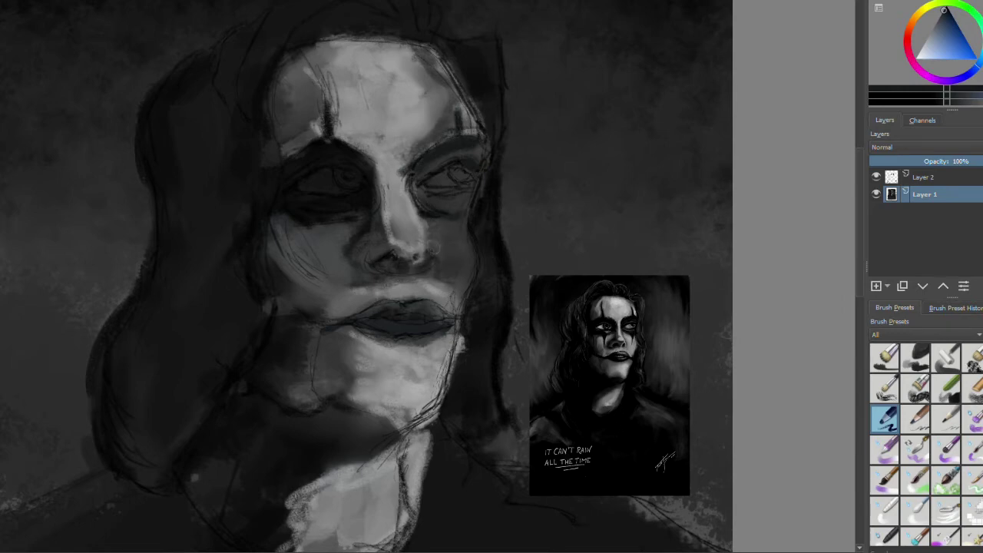
{"action": "mouse_move", "coordinate": [342, 321]}
{"action": "left_mouse_down"}
{"action": "mouse_move", "coordinate": [434, 306]}
{"action": "mouse_move", "coordinate": [447, 315]}
{"action": "left_mouse_up"}
{"action": "mouse_move", "coordinate": [334, 401]}
{"action": "left_mouse_down"}
{"action": "mouse_move", "coordinate": [368, 419]}
{"action": "mouse_move", "coordinate": [415, 418]}
{"action": "mouse_move", "coordinate": [424, 446]}
{"action": "mouse_move", "coordinate": [323, 476]}
{"action": "mouse_move", "coordinate": [384, 450]}
{"action": "left_mouse_up"}
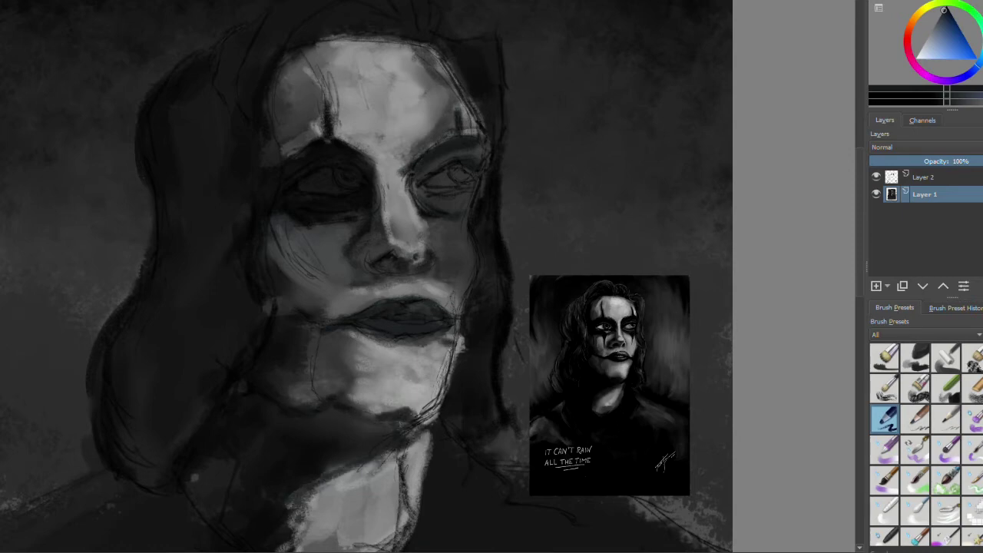
{"action": "left_click_drag", "start_coordinate": [453, 329], "coordinate": [448, 393]}
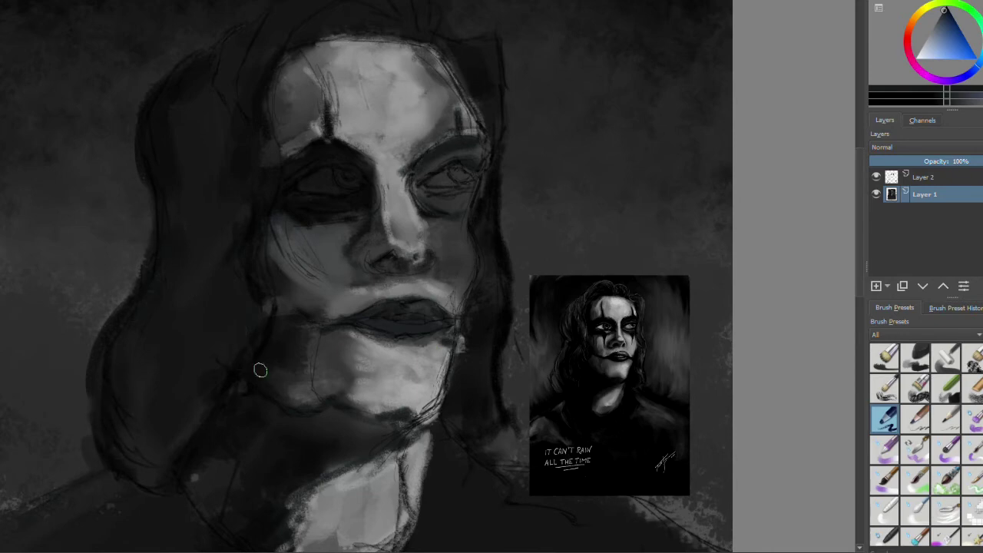
Block in dark grey highlights across both shoulders of the jacket with a wide textured brush
{"action": "scroll", "coordinate": [261, 370], "scroll_direction": "down", "scroll_amount": 3}
{"action": "key", "text": "slash"}
{"action": "scroll", "coordinate": [384, 307], "scroll_direction": "down", "scroll_amount": 3}
{"action": "left_click", "coordinate": [915, 357]}
{"action": "mouse_move", "coordinate": [50, 367]}
{"action": "left_mouse_down"}
{"action": "mouse_move", "coordinate": [19, 460]}
{"action": "mouse_move", "coordinate": [154, 522]}
{"action": "left_mouse_up"}
{"action": "left_click_drag", "start_coordinate": [77, 419], "coordinate": [177, 530]}
{"action": "mouse_move", "coordinate": [464, 250]}
{"action": "left_mouse_down"}
{"action": "mouse_move", "coordinate": [507, 303]}
{"action": "mouse_move", "coordinate": [492, 346]}
{"action": "mouse_move", "coordinate": [470, 321]}
{"action": "mouse_move", "coordinate": [484, 407]}
{"action": "mouse_move", "coordinate": [460, 419]}
{"action": "left_mouse_up"}
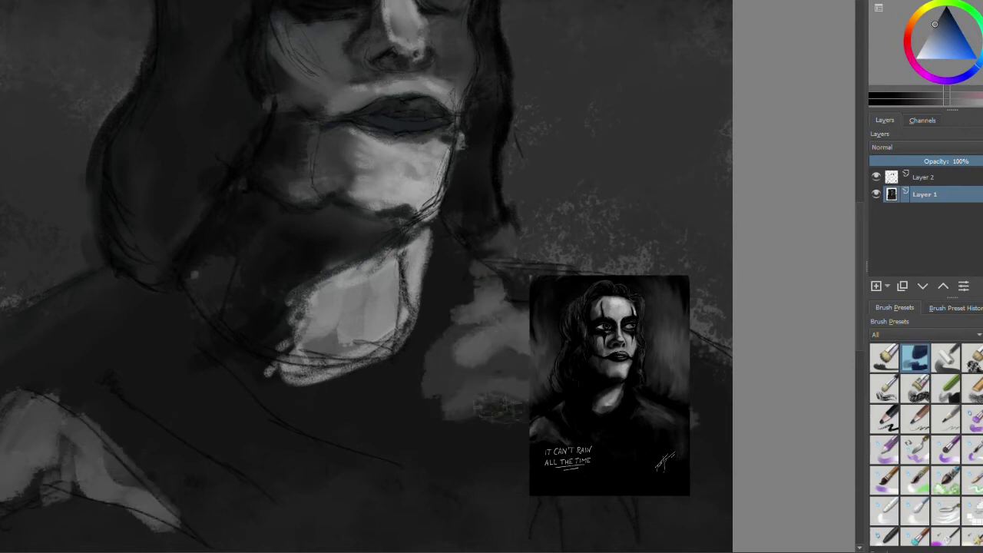
{"action": "left_click_drag", "start_coordinate": [695, 419], "coordinate": [437, 415]}
{"action": "left_click_drag", "start_coordinate": [15, 507], "coordinate": [148, 482]}
Even out the neck's grey tones and darken its shaded side and the outer hair edge with sampled tones
{"action": "left_click_drag", "start_coordinate": [395, 273], "coordinate": [307, 357]}
{"action": "mouse_move", "coordinate": [376, 345]}
{"action": "left_mouse_down"}
{"action": "mouse_move", "coordinate": [265, 376]}
{"action": "mouse_move", "coordinate": [241, 346]}
{"action": "left_mouse_up"}
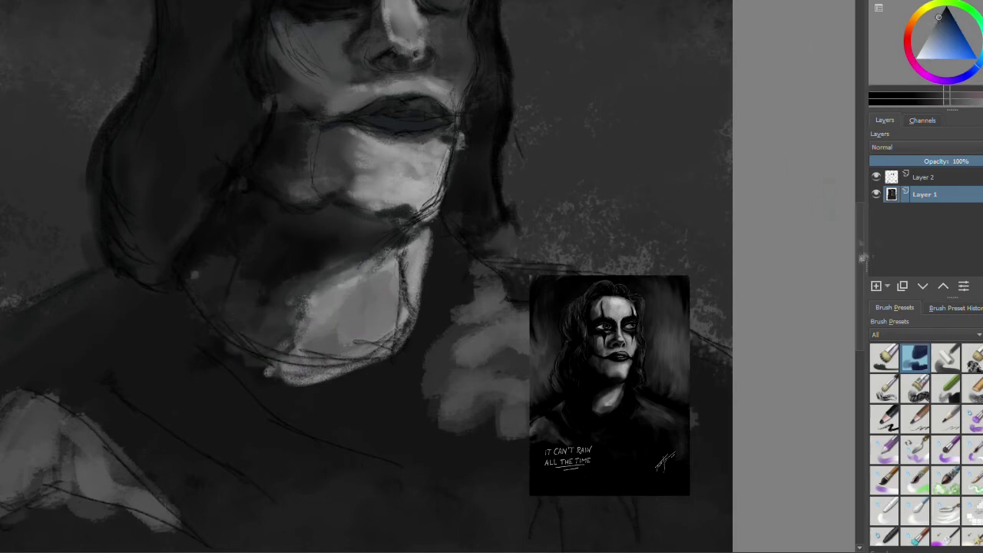
{"action": "scroll", "coordinate": [365, 250], "scroll_direction": "up", "scroll_amount": 3}
{"action": "left_click", "coordinate": [560, 150], "text": "ctrl"}
{"action": "left_click_drag", "start_coordinate": [231, 281], "coordinate": [185, 392]}
{"action": "left_click", "coordinate": [109, 265], "text": "ctrl"}
{"action": "left_click_drag", "start_coordinate": [111, 276], "coordinate": [107, 349]}
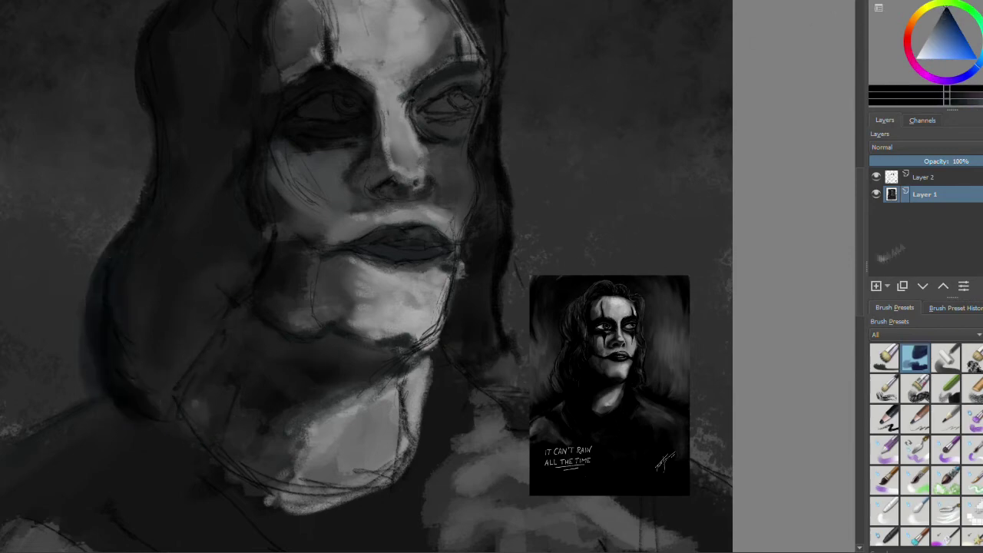
Paint light grey highlights on the lit cheek between the eye and the mouth, using sampled tones
{"action": "scroll", "coordinate": [154, 399], "scroll_direction": "up", "scroll_amount": 3}
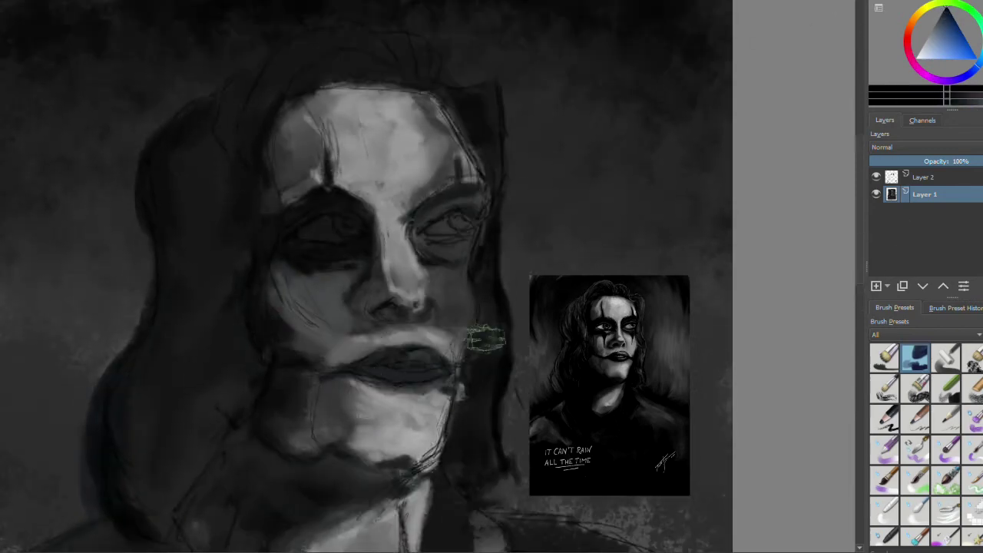
{"action": "left_click", "coordinate": [479, 292], "text": "ctrl"}
{"action": "mouse_move", "coordinate": [431, 273]}
{"action": "left_mouse_down"}
{"action": "mouse_move", "coordinate": [407, 245]}
{"action": "mouse_move", "coordinate": [449, 263]}
{"action": "mouse_move", "coordinate": [428, 276]}
{"action": "mouse_move", "coordinate": [472, 312]}
{"action": "left_mouse_up"}
{"action": "left_click", "coordinate": [484, 273], "text": "ctrl"}
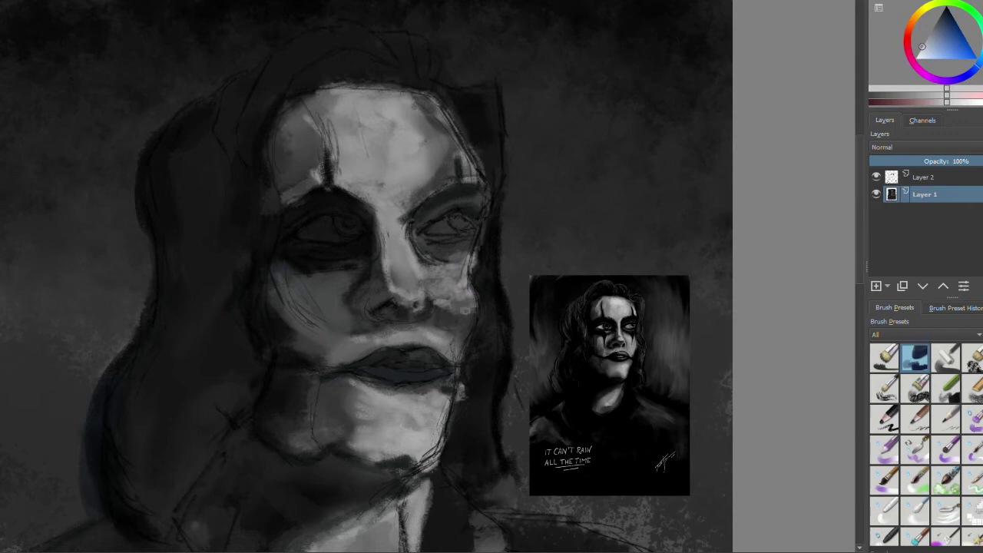
{"action": "left_click_drag", "start_coordinate": [470, 303], "coordinate": [467, 334]}
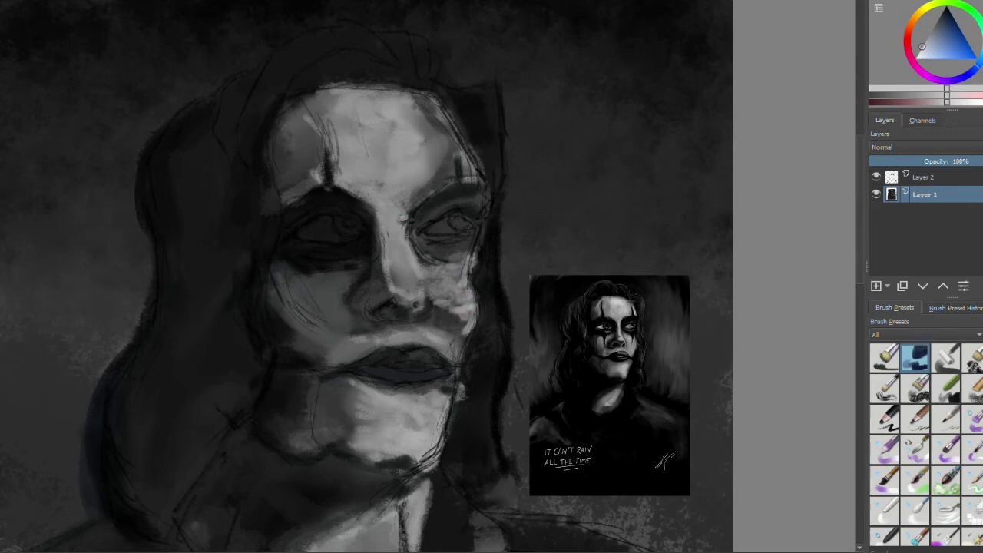
{"action": "left_click", "coordinate": [933, 33]}
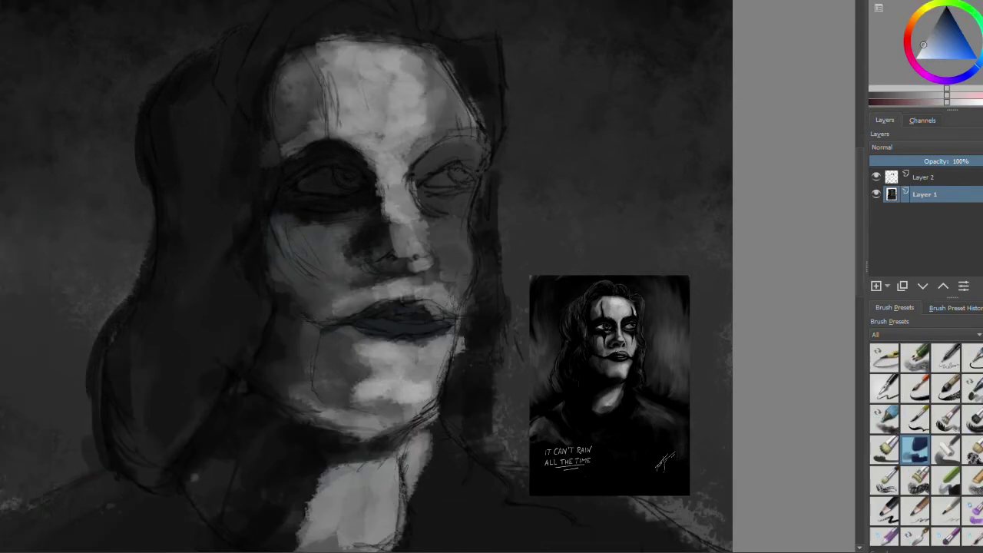
Shade the jaw's underside, the shadowed cheek and the mouth corner with sampled dark greys
{"action": "key", "text": "d"}
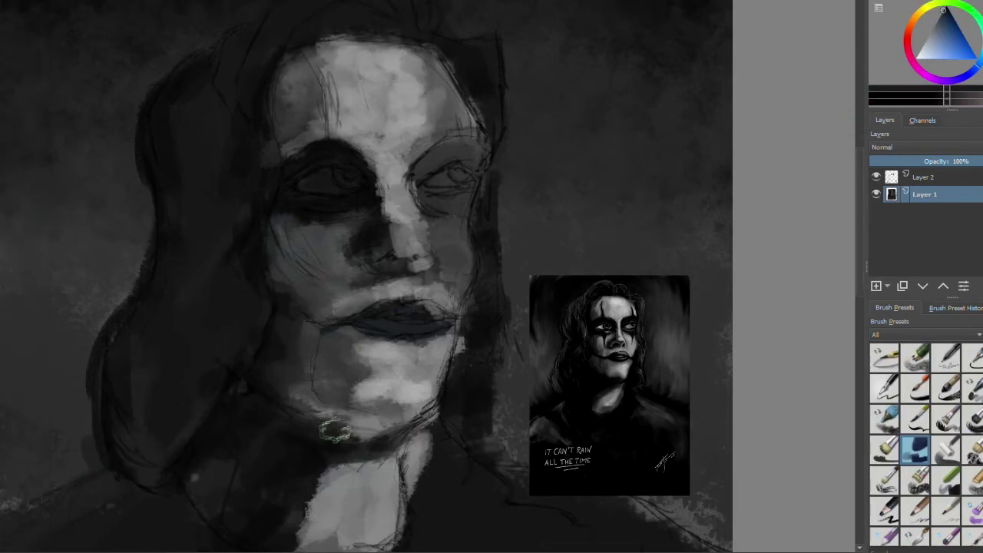
{"action": "left_click", "coordinate": [395, 427], "text": "ctrl"}
{"action": "left_click", "coordinate": [461, 219], "text": "ctrl"}
{"action": "left_click", "coordinate": [270, 267], "text": "ctrl"}
{"action": "left_click", "coordinate": [286, 281], "text": "ctrl"}
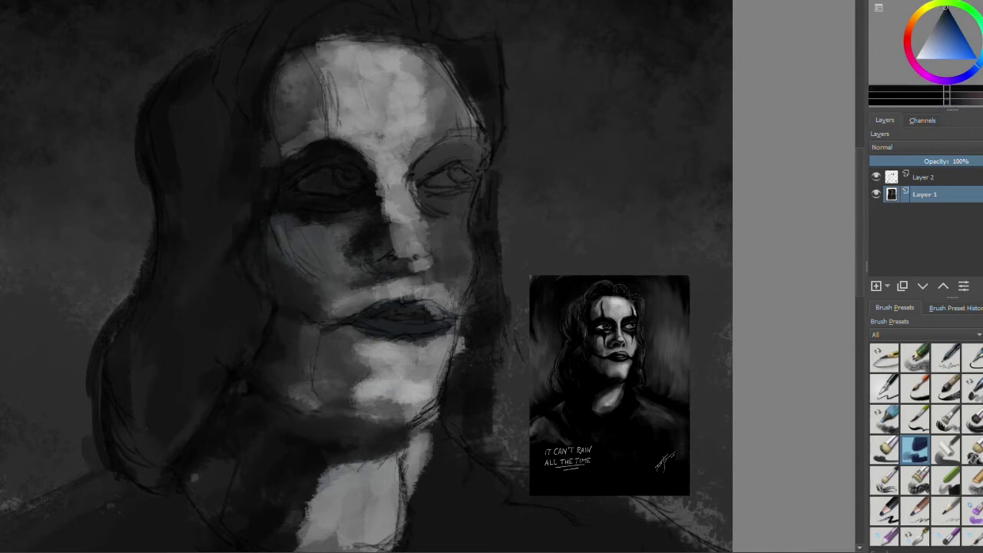
{"action": "left_click", "coordinate": [288, 255], "text": "ctrl"}
Blend the hard tonal edges of the nose shadow, upper-lip area and chin with the blending brushes
{"action": "scroll", "coordinate": [922, 446], "scroll_direction": "down", "scroll_amount": 5}
{"action": "scroll", "coordinate": [891, 445], "scroll_direction": "up", "scroll_amount": 5}
{"action": "left_click", "coordinate": [884, 450]}
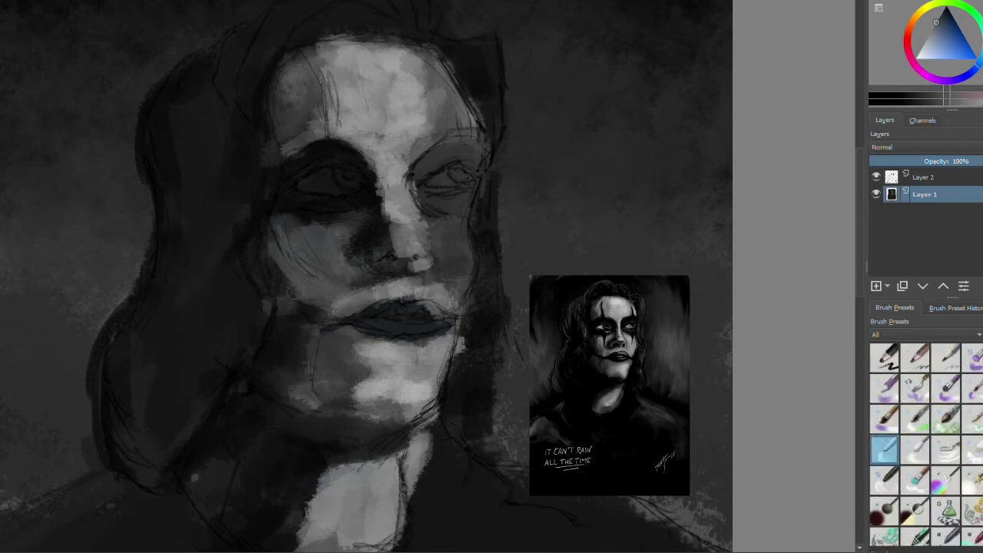
{"action": "left_click_drag", "start_coordinate": [370, 250], "coordinate": [358, 270]}
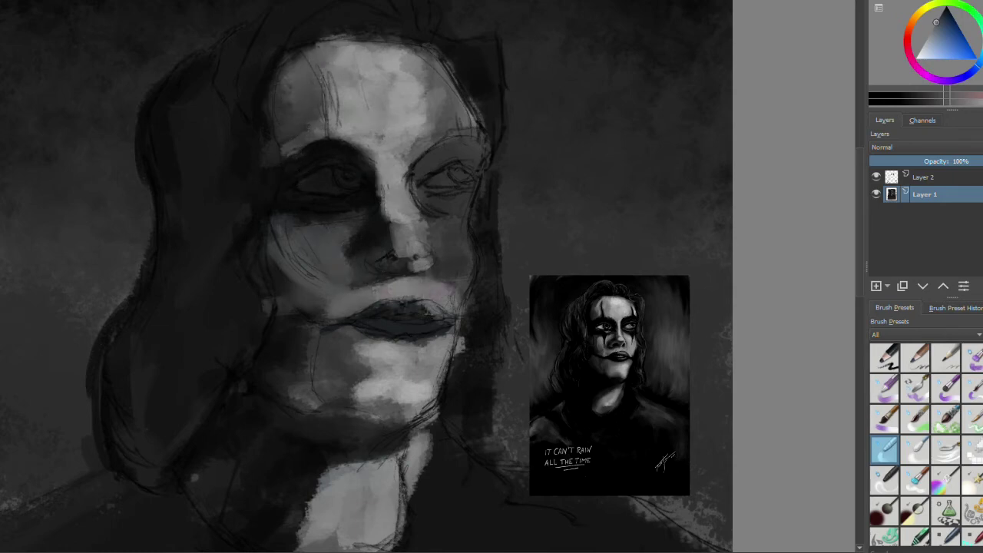
{"action": "key", "text": "slash"}
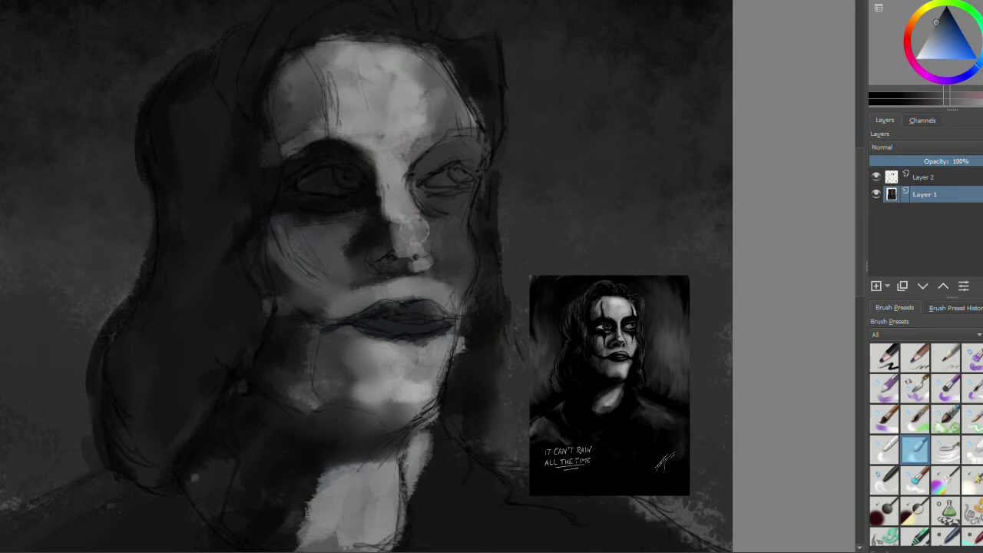
Paint light grey highlights along the brow edges and down the nose bridge with a fine ink brush
{"action": "scroll", "coordinate": [922, 442], "scroll_direction": "up", "scroll_amount": 2}
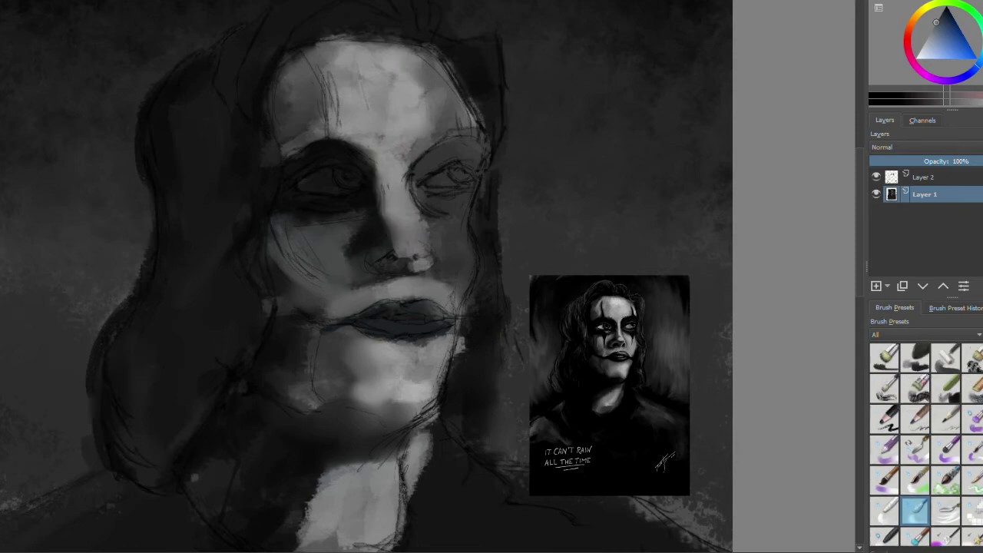
{"action": "left_click", "coordinate": [888, 417]}
{"action": "left_click", "coordinate": [926, 38]}
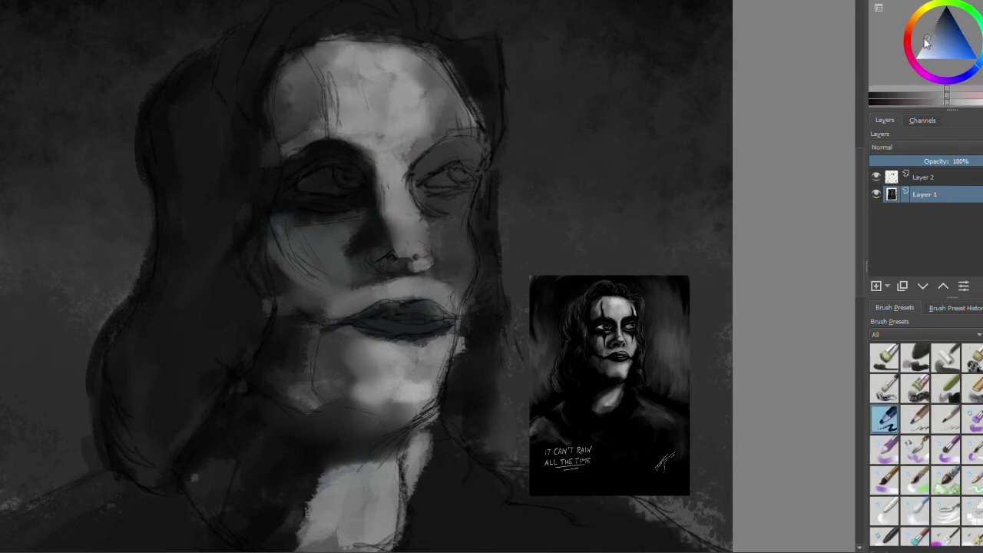
{"action": "mouse_move", "coordinate": [495, 139]}
{"action": "left_mouse_down"}
{"action": "mouse_move", "coordinate": [334, 144]}
{"action": "mouse_move", "coordinate": [315, 125]}
{"action": "left_mouse_up"}
{"action": "left_click_drag", "start_coordinate": [383, 172], "coordinate": [390, 243]}
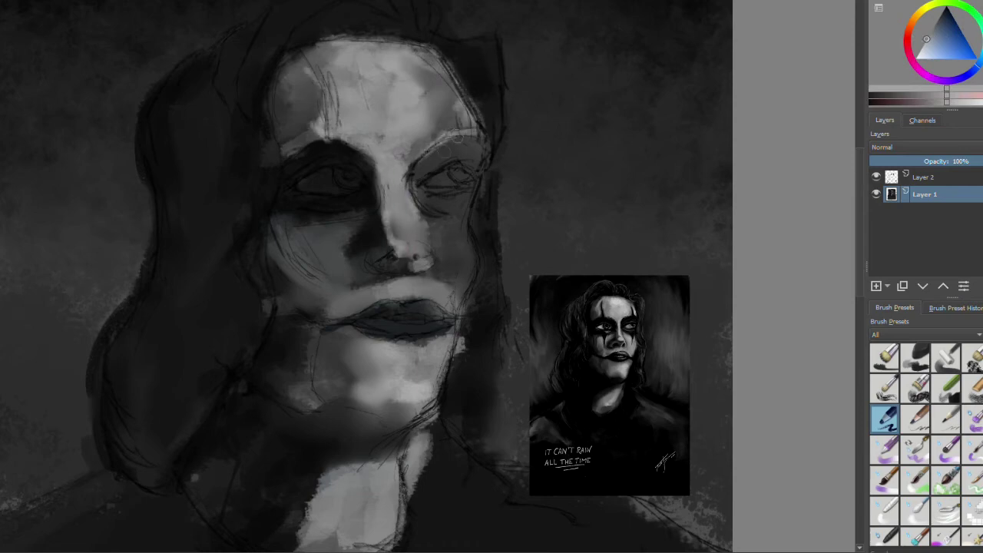
{"action": "left_click_drag", "start_coordinate": [411, 150], "coordinate": [422, 236]}
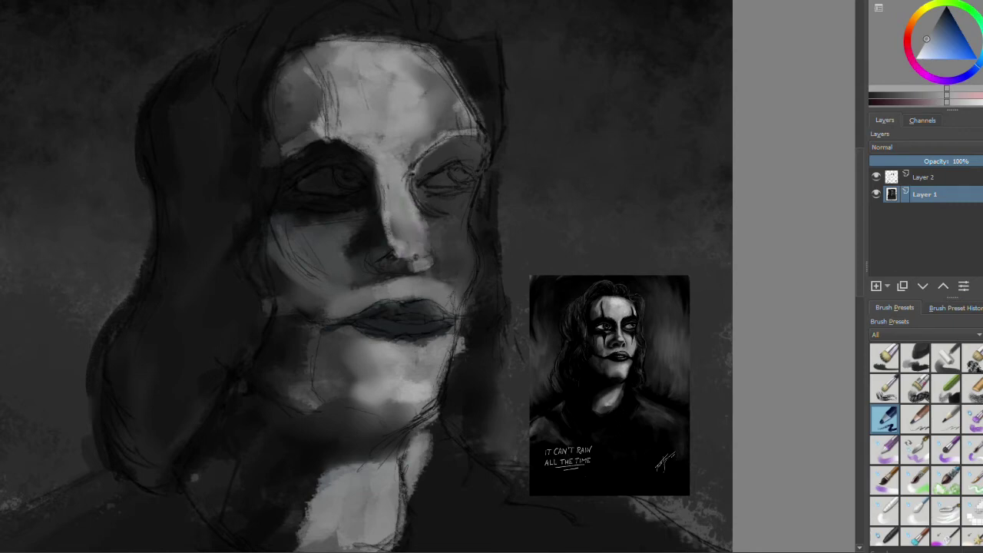
Lighten the skin above the upper lip and the lit edge of the chin with light grey strokes
{"action": "left_click_drag", "start_coordinate": [349, 286], "coordinate": [449, 289]}
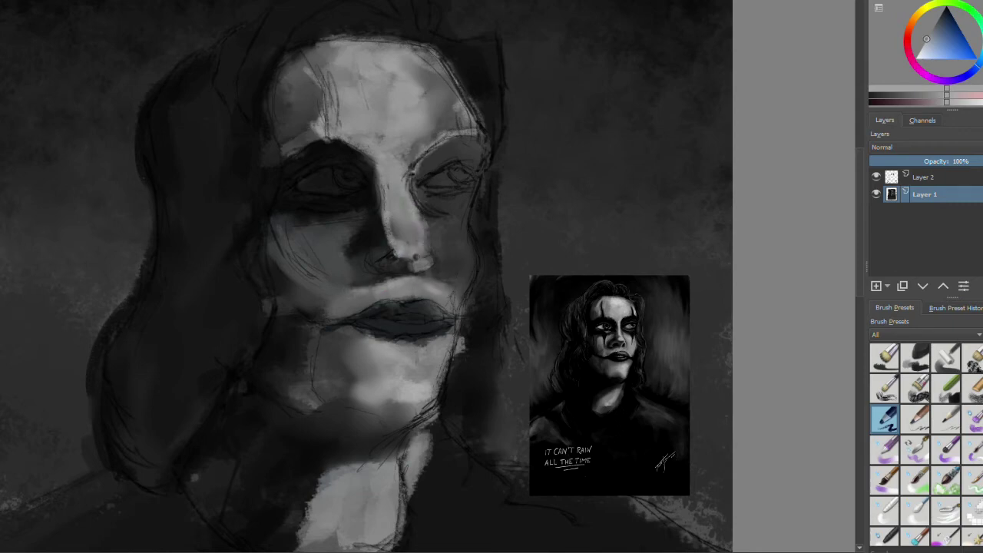
{"action": "mouse_move", "coordinate": [431, 370]}
{"action": "left_mouse_down"}
{"action": "mouse_move", "coordinate": [391, 422]}
{"action": "mouse_move", "coordinate": [441, 372]}
{"action": "left_mouse_up"}
{"action": "left_click_drag", "start_coordinate": [447, 418], "coordinate": [440, 365]}
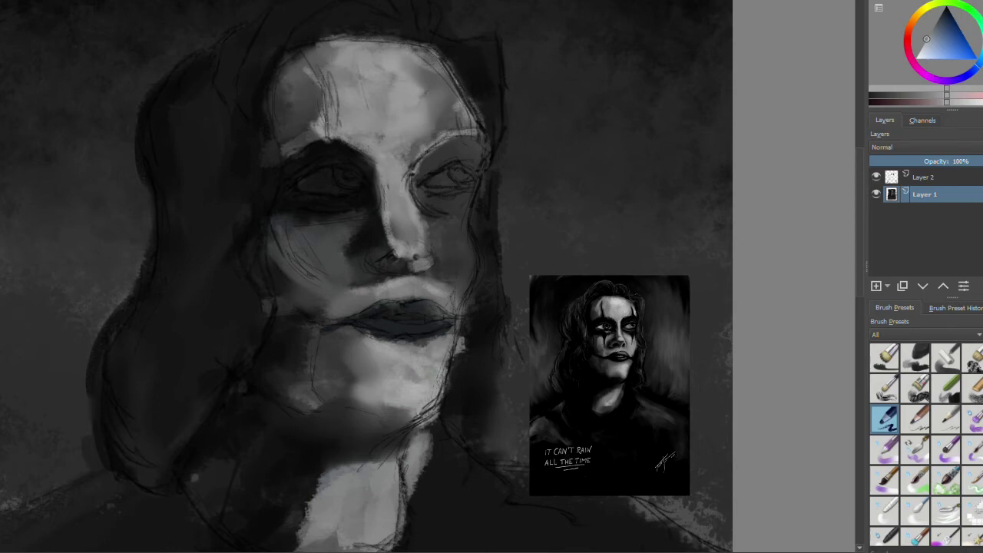
Extend the light grey highlight down the lit side of the neck and along its base at the collar
{"action": "mouse_move", "coordinate": [406, 455]}
{"action": "left_mouse_down"}
{"action": "mouse_move", "coordinate": [296, 526]}
{"action": "mouse_move", "coordinate": [281, 549]}
{"action": "left_mouse_up"}
{"action": "scroll", "coordinate": [369, 346], "scroll_direction": "down", "scroll_amount": 3}
{"action": "mouse_move", "coordinate": [415, 307]}
{"action": "left_mouse_down"}
{"action": "mouse_move", "coordinate": [376, 334]}
{"action": "mouse_move", "coordinate": [408, 392]}
{"action": "left_mouse_up"}
{"action": "left_click_drag", "start_coordinate": [419, 338], "coordinate": [288, 453]}
{"action": "left_click_drag", "start_coordinate": [415, 355], "coordinate": [286, 455]}
{"action": "left_click_drag", "start_coordinate": [304, 398], "coordinate": [265, 446]}
Brighten the chin below the lower lip and the jaw edge on the lit side with light grey
{"action": "left_click_drag", "start_coordinate": [357, 229], "coordinate": [411, 307]}
{"action": "left_click_drag", "start_coordinate": [449, 217], "coordinate": [449, 241]}
{"action": "left_click_drag", "start_coordinate": [484, 206], "coordinate": [451, 252]}
Shade the lips and the shadowed area around the base of the nose with dark grey
{"action": "left_click_drag", "start_coordinate": [940, 59], "coordinate": [938, 17]}
{"action": "mouse_move", "coordinate": [388, 180]}
{"action": "left_mouse_down"}
{"action": "mouse_move", "coordinate": [405, 173]}
{"action": "mouse_move", "coordinate": [436, 183]}
{"action": "left_mouse_up"}
{"action": "left_click_drag", "start_coordinate": [368, 206], "coordinate": [441, 209]}
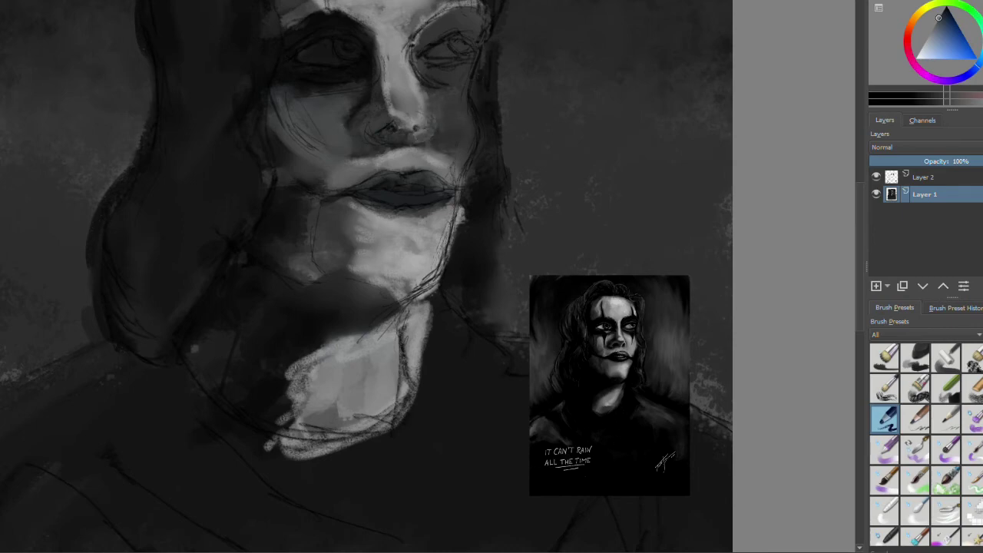
{"action": "left_click_drag", "start_coordinate": [369, 160], "coordinate": [418, 145]}
Deepen the nostrils and the shadow line under the shaded side of the jaw with sampled near-black tones
{"action": "left_click", "coordinate": [368, 140], "text": "ctrl"}
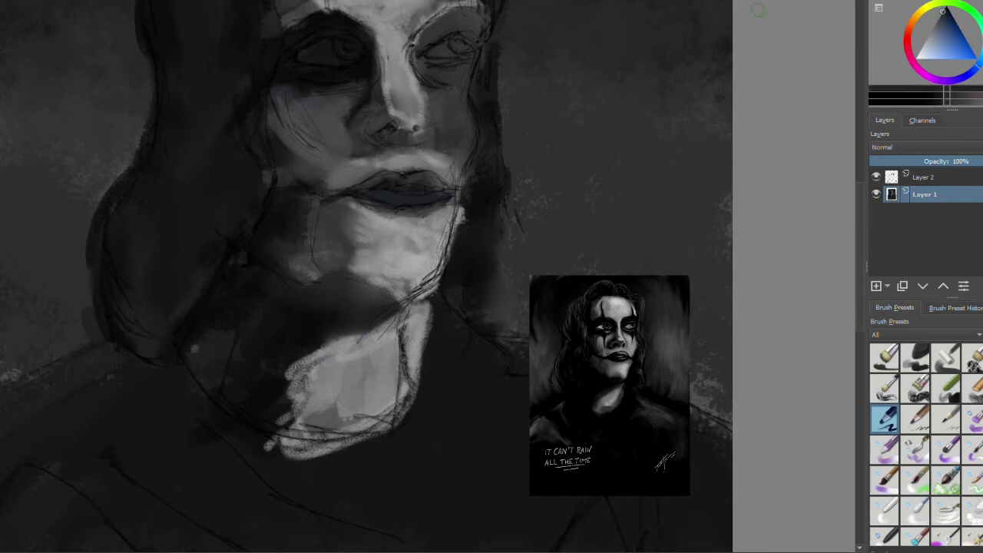
{"action": "left_click", "coordinate": [705, 38], "text": "ctrl"}
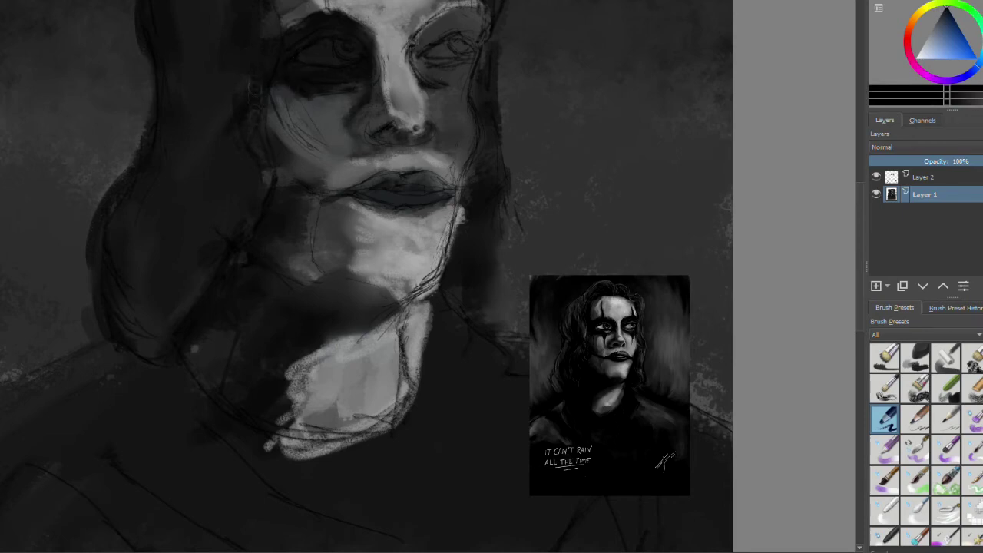
{"action": "left_click_drag", "start_coordinate": [292, 281], "coordinate": [360, 278]}
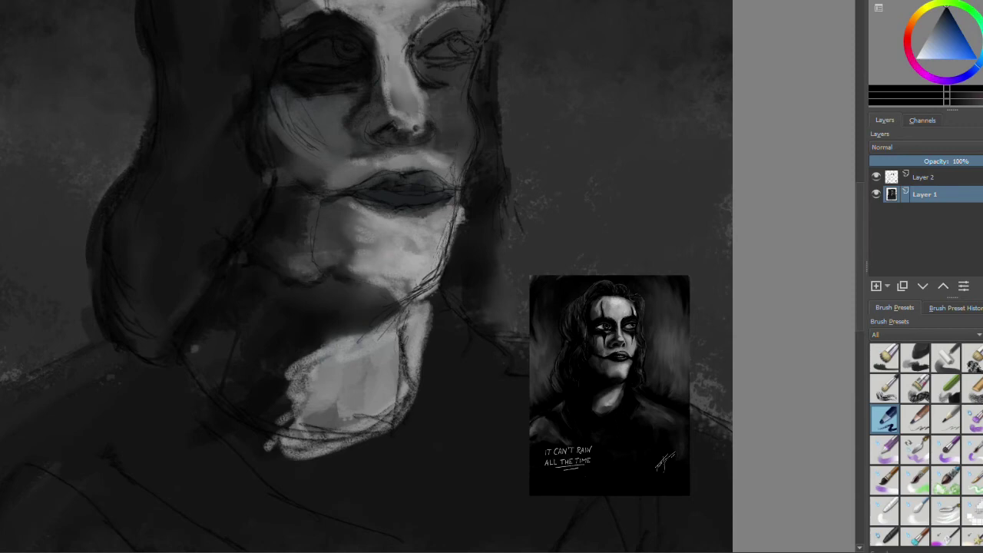
Paint near-black hair strands down the lit side of the face to the shoulder
{"action": "scroll", "coordinate": [369, 277], "scroll_direction": "up", "scroll_amount": 3}
{"action": "mouse_move", "coordinate": [482, 150]}
{"action": "left_mouse_down"}
{"action": "mouse_move", "coordinate": [507, 353]}
{"action": "mouse_move", "coordinate": [501, 434]}
{"action": "mouse_move", "coordinate": [485, 442]}
{"action": "left_mouse_up"}
{"action": "left_click_drag", "start_coordinate": [519, 407], "coordinate": [514, 437]}
Paint the dark vertical makeup lines above both eyes and darken the brow of the lit-side eye
{"action": "left_click_drag", "start_coordinate": [329, 140], "coordinate": [324, 100]}
{"action": "left_click", "coordinate": [421, 153], "text": "ctrl"}
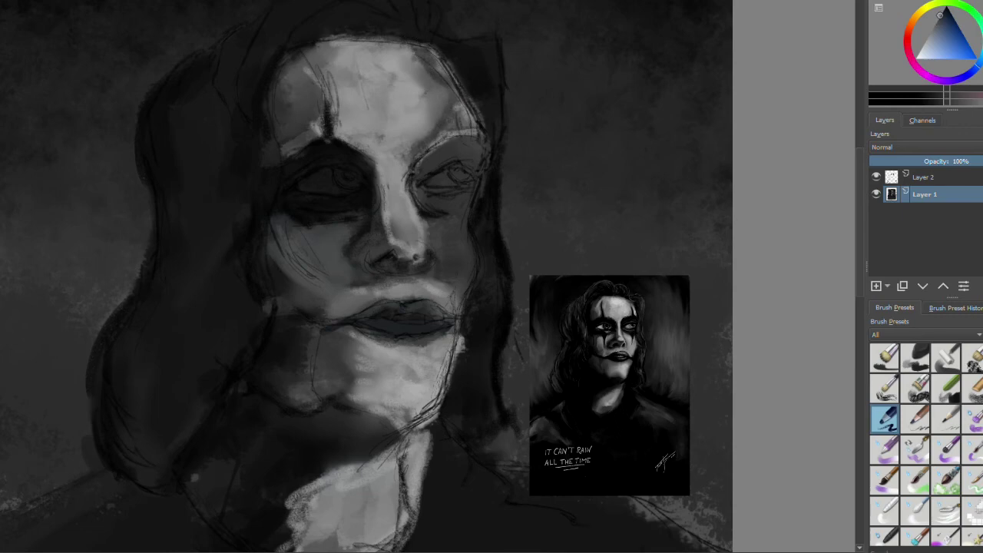
{"action": "left_click", "coordinate": [441, 137], "text": "ctrl"}
{"action": "left_click_drag", "start_coordinate": [458, 132], "coordinate": [457, 108]}
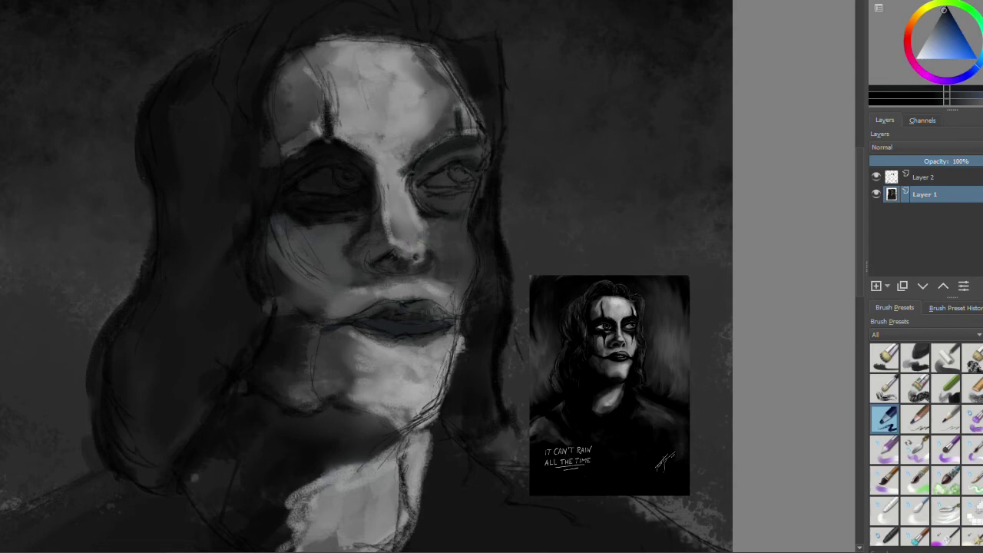
Darken the upper lip, the jaw's underside and the chin's outer edge with near-black
{"action": "left_click_drag", "start_coordinate": [406, 307], "coordinate": [447, 312]}
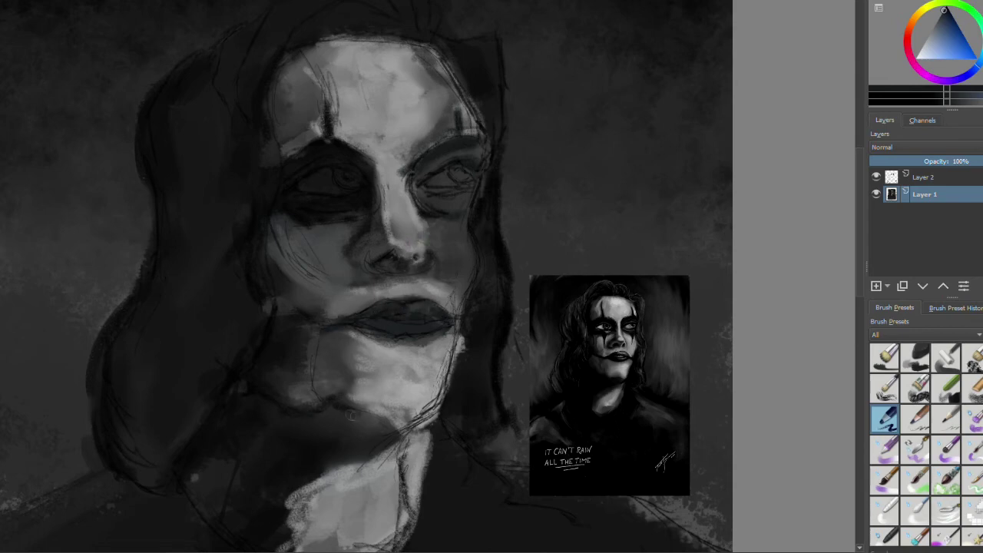
{"action": "mouse_move", "coordinate": [374, 409]}
{"action": "left_mouse_down"}
{"action": "mouse_move", "coordinate": [408, 424]}
{"action": "mouse_move", "coordinate": [424, 449]}
{"action": "mouse_move", "coordinate": [407, 450]}
{"action": "mouse_move", "coordinate": [292, 530]}
{"action": "left_mouse_up"}
{"action": "left_click_drag", "start_coordinate": [442, 342], "coordinate": [458, 388]}
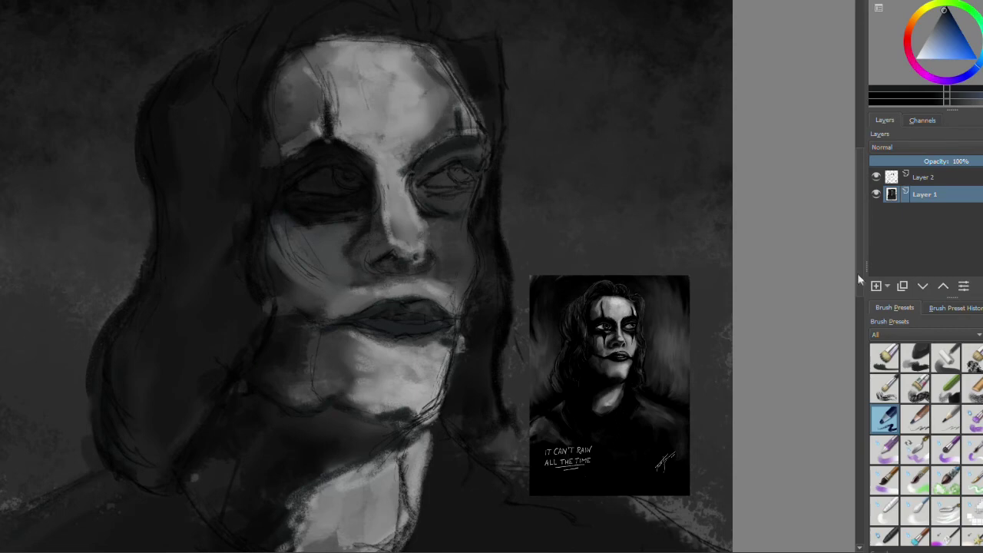
Paint mid-grey highlight patches across the shoulder and upper chest on the shaded side with a broad brush
{"action": "scroll", "coordinate": [845, 281], "scroll_direction": "down", "scroll_amount": 2}
{"action": "left_click", "coordinate": [884, 511]}
{"action": "scroll", "coordinate": [93, 430], "scroll_direction": "down", "scroll_amount": 2}
{"action": "left_click", "coordinate": [935, 24]}
{"action": "left_click", "coordinate": [915, 358]}
{"action": "mouse_move", "coordinate": [8, 419]}
{"action": "left_mouse_down"}
{"action": "mouse_move", "coordinate": [38, 411]}
{"action": "mouse_move", "coordinate": [77, 453]}
{"action": "left_mouse_up"}
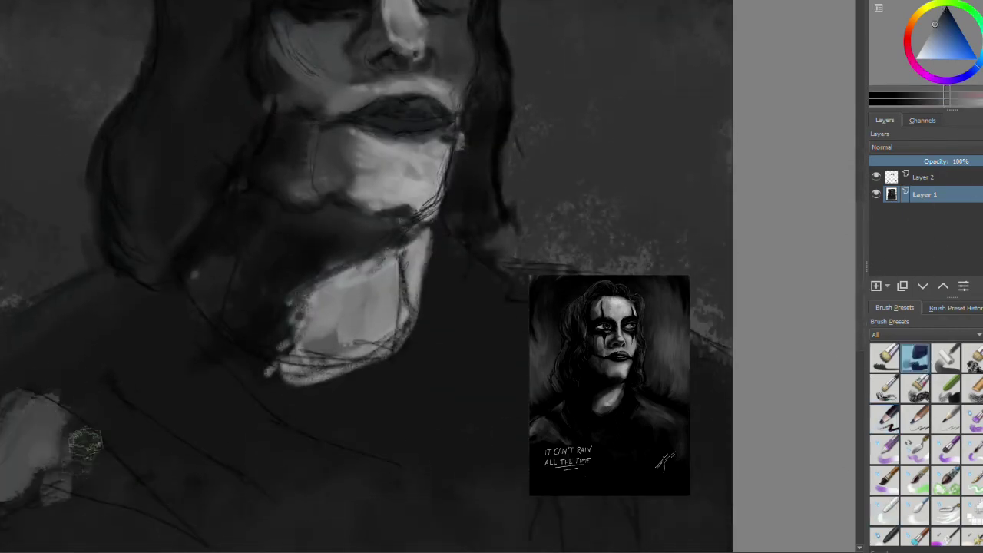
{"action": "left_click_drag", "start_coordinate": [69, 419], "coordinate": [169, 522]}
Paint overlapping grey strokes on the clothing below the hair on the lit side
{"action": "mouse_move", "coordinate": [492, 302]}
{"action": "left_mouse_down"}
{"action": "mouse_move", "coordinate": [470, 338]}
{"action": "mouse_move", "coordinate": [507, 357]}
{"action": "mouse_move", "coordinate": [464, 350]}
{"action": "mouse_move", "coordinate": [445, 384]}
{"action": "left_mouse_up"}
{"action": "left_click_drag", "start_coordinate": [515, 377], "coordinate": [449, 415]}
{"action": "left_click_drag", "start_coordinate": [430, 376], "coordinate": [522, 434]}
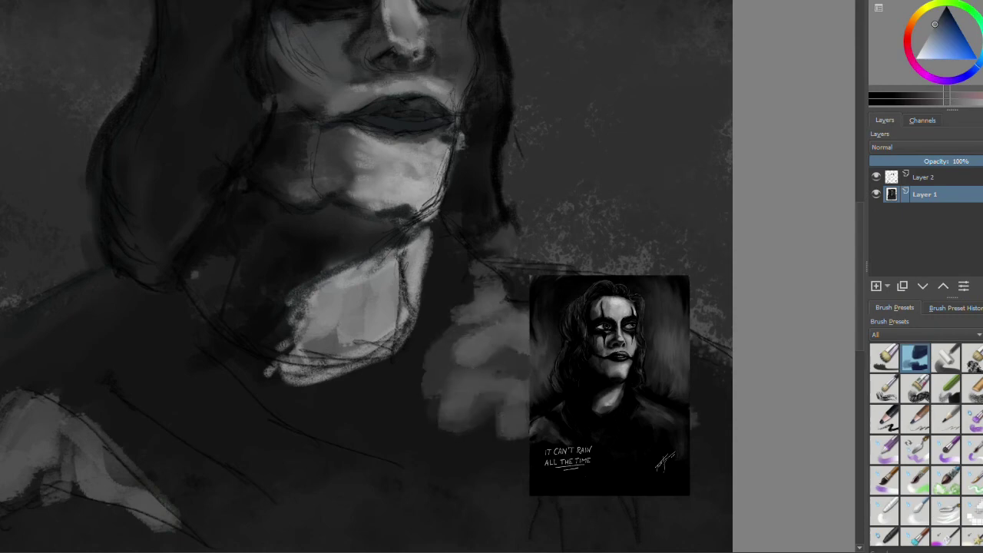
Work grey strokes into the neck's lower and shaded edge, undoing the last stroke
{"action": "mouse_move", "coordinate": [315, 330]}
{"action": "left_mouse_down"}
{"action": "mouse_move", "coordinate": [349, 309]}
{"action": "mouse_move", "coordinate": [285, 365]}
{"action": "left_mouse_up"}
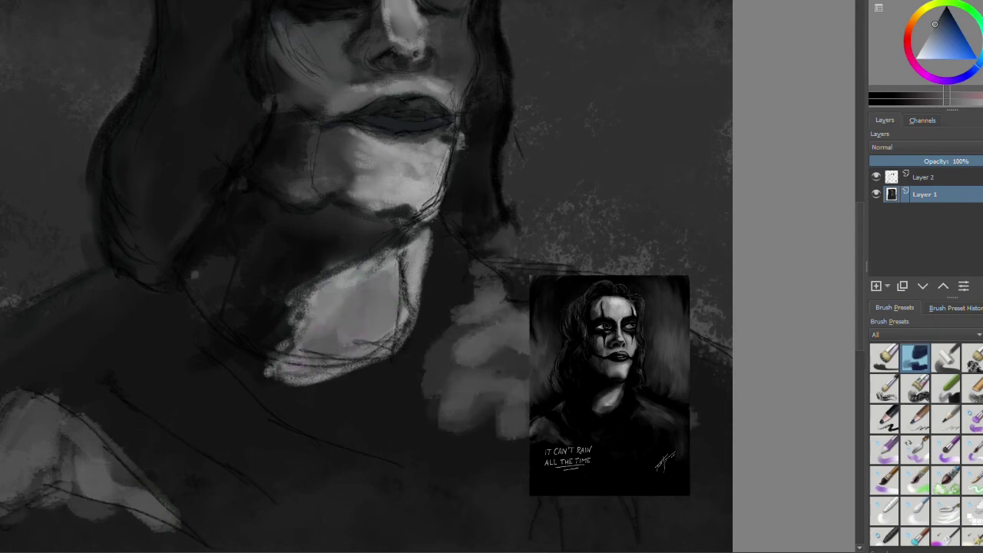
{"action": "left_click_drag", "start_coordinate": [277, 315], "coordinate": [265, 345]}
{"action": "left_click_drag", "start_coordinate": [231, 315], "coordinate": [253, 288]}
{"action": "key", "text": "ctrl+z"}
Darken the outer edge of the shaded-side hair near the shoulder with a sampled near-black tone
{"action": "scroll", "coordinate": [369, 276], "scroll_direction": "up", "scroll_amount": 3}
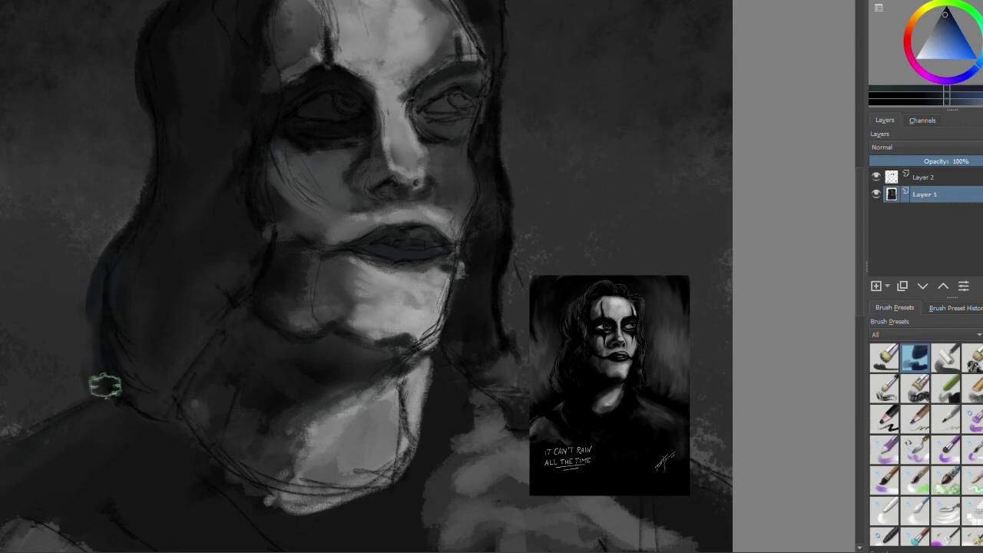
{"action": "left_click", "coordinate": [123, 311], "text": "ctrl"}
{"action": "scroll", "coordinate": [154, 415], "scroll_direction": "up", "scroll_amount": 3}
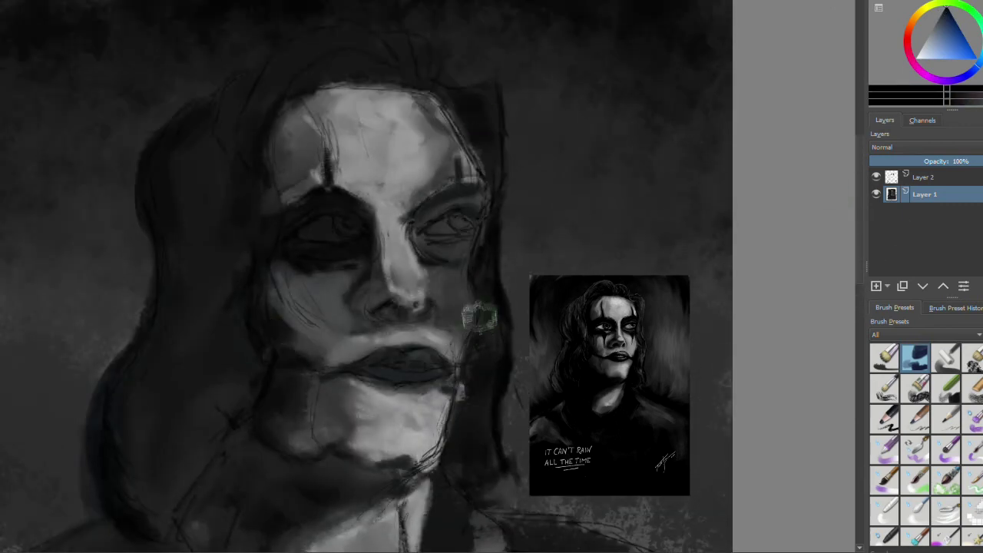
Paint sampled grey tones over the lit-side cheek beside the nose
{"action": "left_click", "coordinate": [475, 309], "text": "ctrl"}
{"action": "mouse_move", "coordinate": [439, 262]}
{"action": "left_mouse_down"}
{"action": "mouse_move", "coordinate": [461, 270]}
{"action": "mouse_move", "coordinate": [469, 323]}
{"action": "left_mouse_up"}
{"action": "key", "text": "k"}
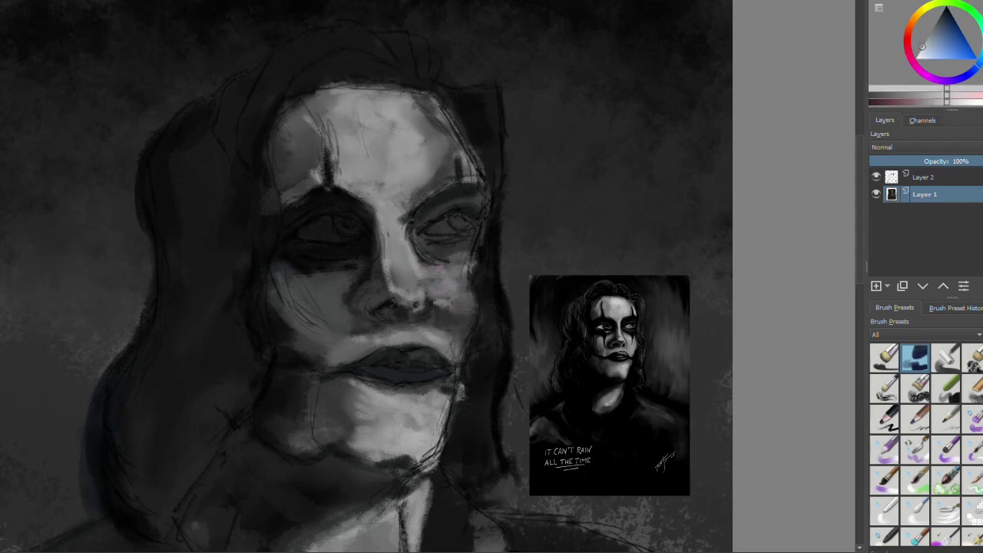
{"action": "left_click_drag", "start_coordinate": [466, 269], "coordinate": [470, 335]}
{"action": "left_click", "coordinate": [934, 32]}
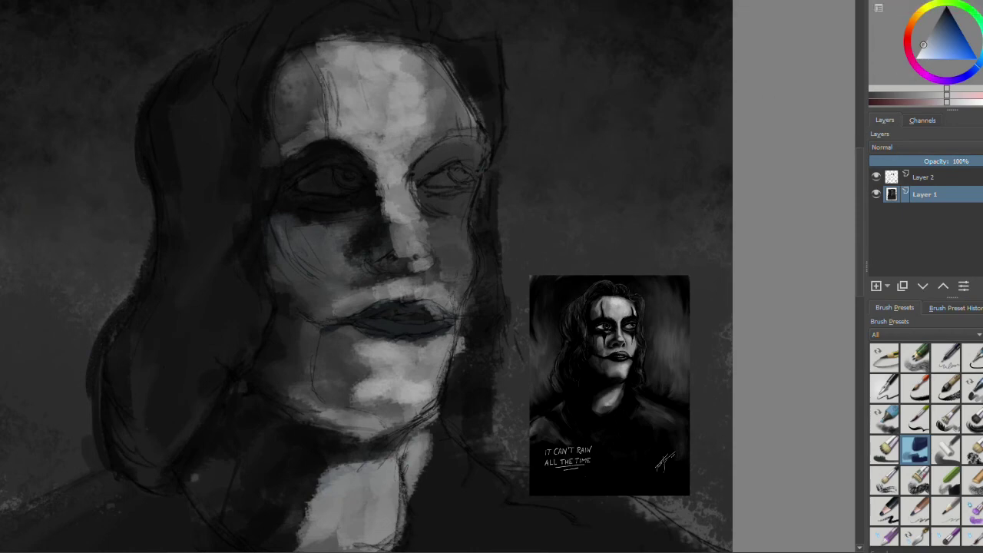
Paint a near-black shadow beneath the jaw from the shaded side across to the chin
{"action": "left_click", "coordinate": [944, 9]}
{"action": "left_click_drag", "start_coordinate": [280, 403], "coordinate": [349, 441]}
{"action": "mouse_move", "coordinate": [311, 415]}
{"action": "left_mouse_down"}
{"action": "mouse_move", "coordinate": [411, 455]}
{"action": "mouse_move", "coordinate": [407, 441]}
{"action": "mouse_move", "coordinate": [430, 445]}
{"action": "left_mouse_up"}
Shade both cheeks with dark grey and rework the lower shaded-side cheek with a lighter grey
{"action": "left_click", "coordinate": [942, 13]}
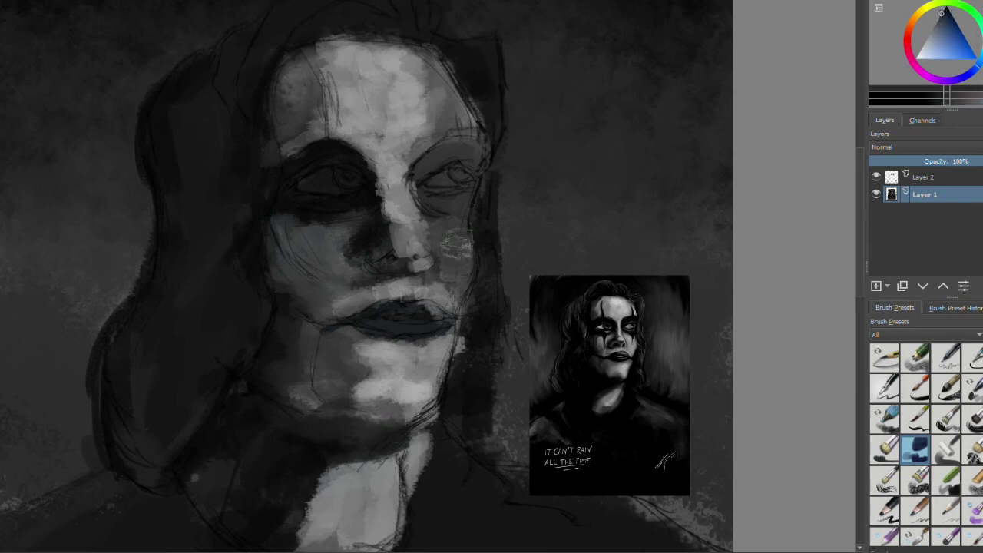
{"action": "left_click_drag", "start_coordinate": [446, 234], "coordinate": [457, 273]}
{"action": "mouse_move", "coordinate": [267, 253]}
{"action": "left_mouse_down"}
{"action": "mouse_move", "coordinate": [303, 307]}
{"action": "mouse_move", "coordinate": [346, 258]}
{"action": "left_mouse_up"}
{"action": "left_click", "coordinate": [935, 21]}
{"action": "left_click_drag", "start_coordinate": [276, 261], "coordinate": [322, 292]}
Blend the tones of the cheeks, forehead, nose bridge and upper lip area with a blending brush
{"action": "scroll", "coordinate": [921, 430], "scroll_direction": "down", "scroll_amount": 5}
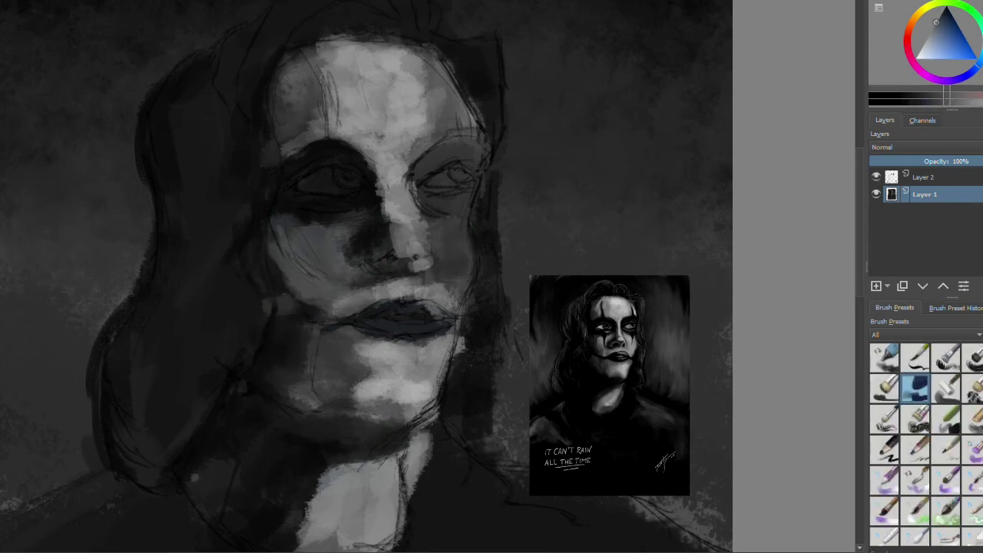
{"action": "scroll", "coordinate": [922, 430], "scroll_direction": "up", "scroll_amount": 5}
{"action": "left_click", "coordinate": [885, 450]}
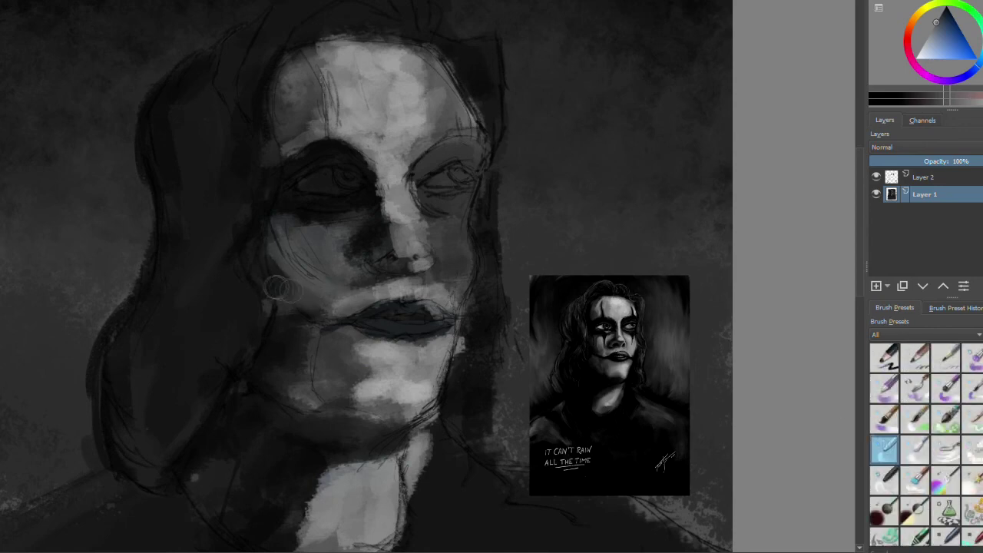
{"action": "mouse_move", "coordinate": [361, 248]}
{"action": "left_mouse_down"}
{"action": "mouse_move", "coordinate": [402, 259]}
{"action": "mouse_move", "coordinate": [421, 180]}
{"action": "mouse_move", "coordinate": [470, 197]}
{"action": "left_mouse_up"}
{"action": "mouse_move", "coordinate": [272, 191]}
{"action": "left_mouse_down"}
{"action": "mouse_move", "coordinate": [364, 171]}
{"action": "mouse_move", "coordinate": [309, 106]}
{"action": "left_mouse_up"}
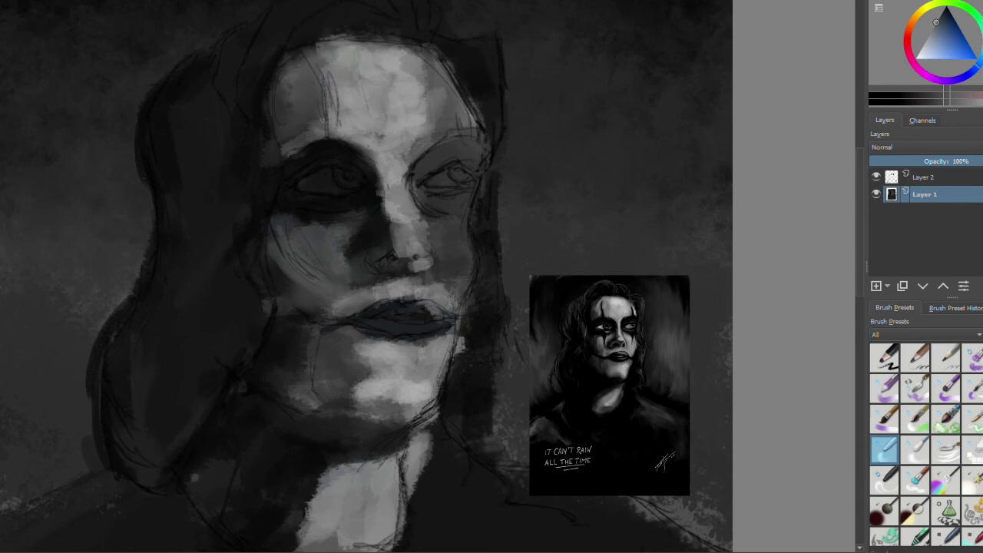
{"action": "left_click_drag", "start_coordinate": [383, 167], "coordinate": [385, 220]}
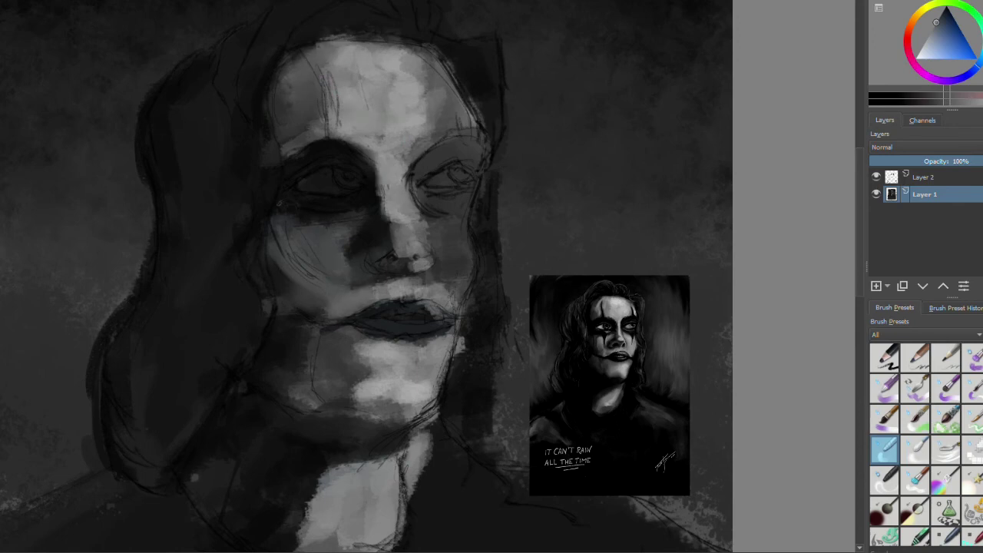
{"action": "mouse_move", "coordinate": [353, 272]}
{"action": "left_mouse_down"}
{"action": "mouse_move", "coordinate": [395, 298]}
{"action": "mouse_move", "coordinate": [426, 285]}
{"action": "left_mouse_up"}
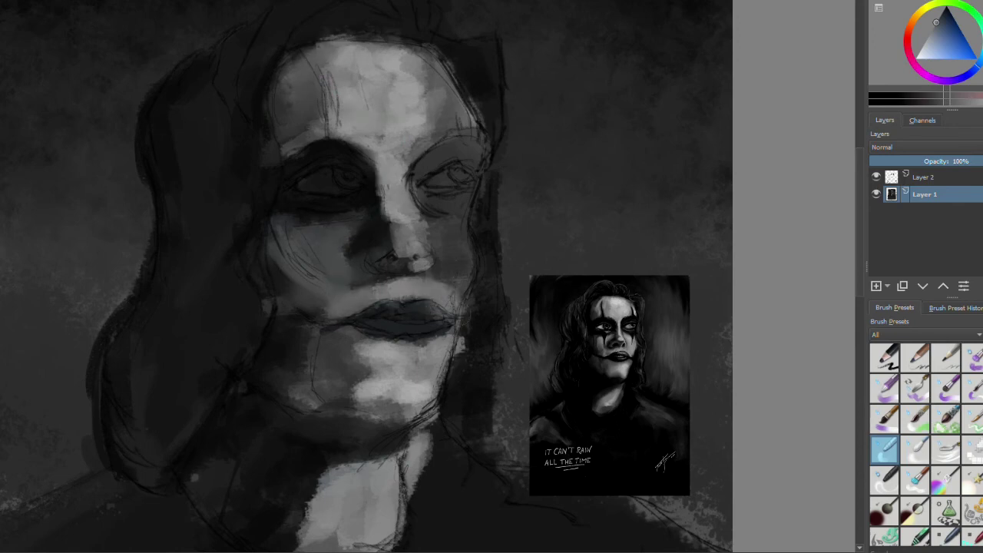
Soften the transitions on the chin, jaw and nose bridge with a smoother blending brush
{"action": "key", "text": "slash"}
{"action": "mouse_move", "coordinate": [361, 396]}
{"action": "left_mouse_down"}
{"action": "mouse_move", "coordinate": [318, 428]}
{"action": "mouse_move", "coordinate": [349, 419]}
{"action": "mouse_move", "coordinate": [396, 430]}
{"action": "left_mouse_up"}
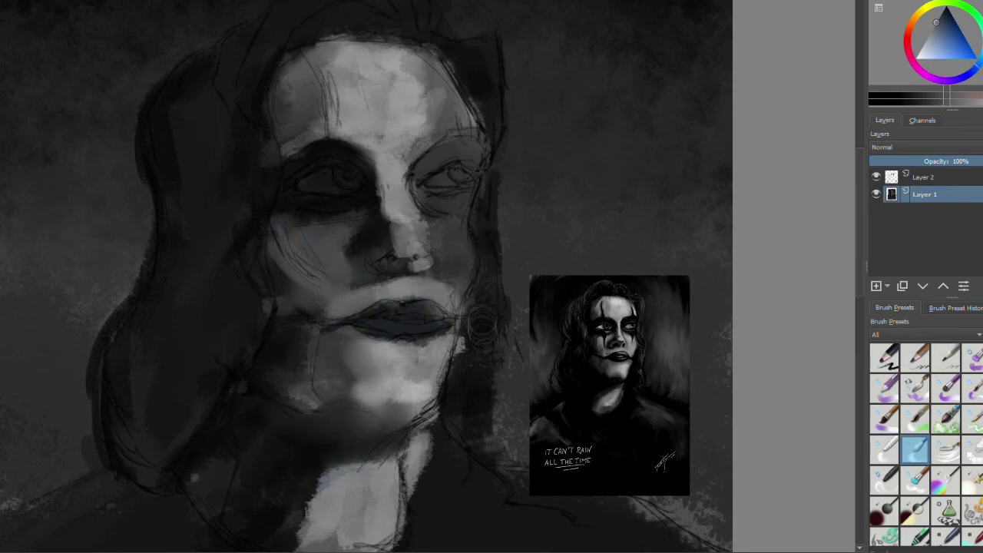
{"action": "left_click_drag", "start_coordinate": [425, 170], "coordinate": [422, 205]}
{"action": "left_click_drag", "start_coordinate": [381, 175], "coordinate": [421, 153]}
Add fine light-grey highlights along the lit-side brow, the forehead and both edges of the nose
{"action": "scroll", "coordinate": [898, 425], "scroll_direction": "up", "scroll_amount": 2}
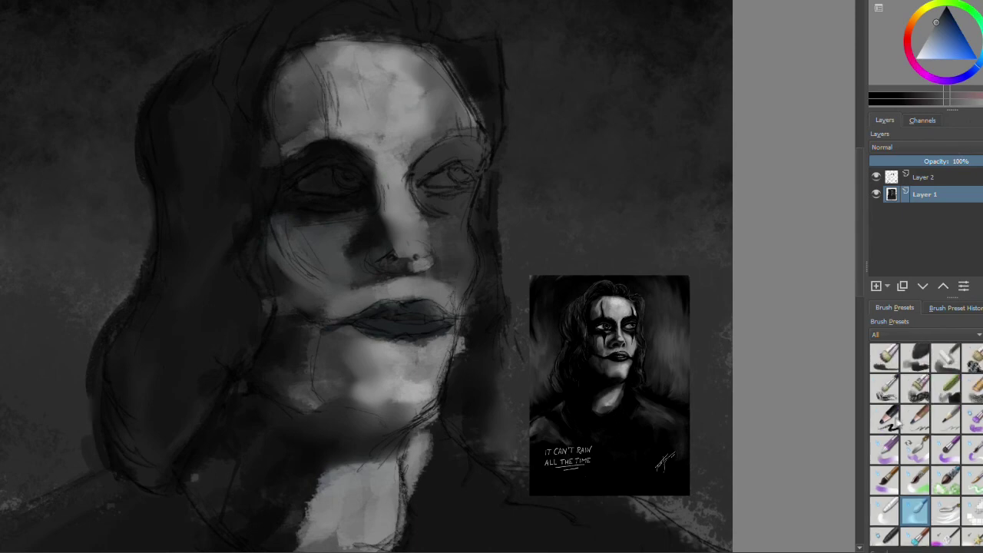
{"action": "left_click", "coordinate": [885, 418]}
{"action": "left_click", "coordinate": [926, 38]}
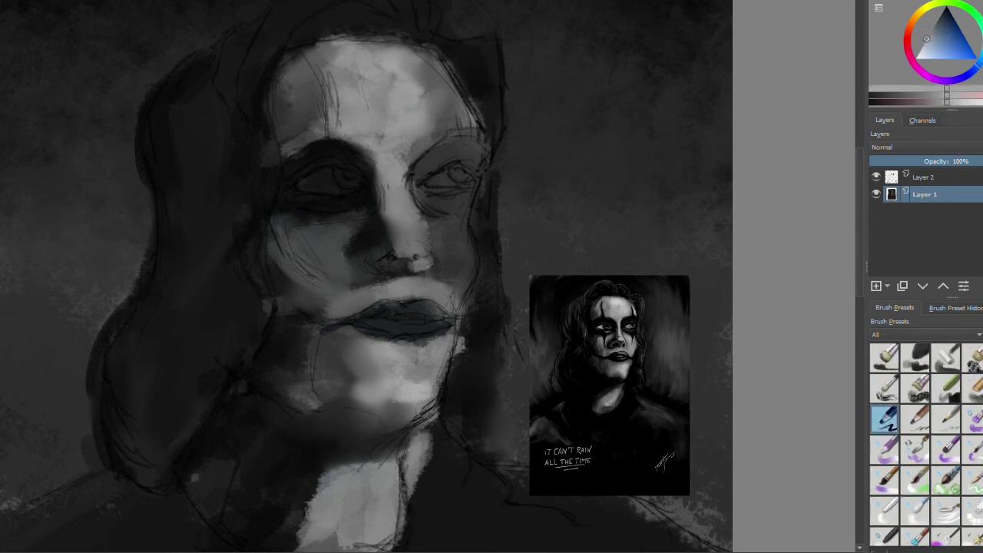
{"action": "left_click_drag", "start_coordinate": [480, 129], "coordinate": [415, 166]}
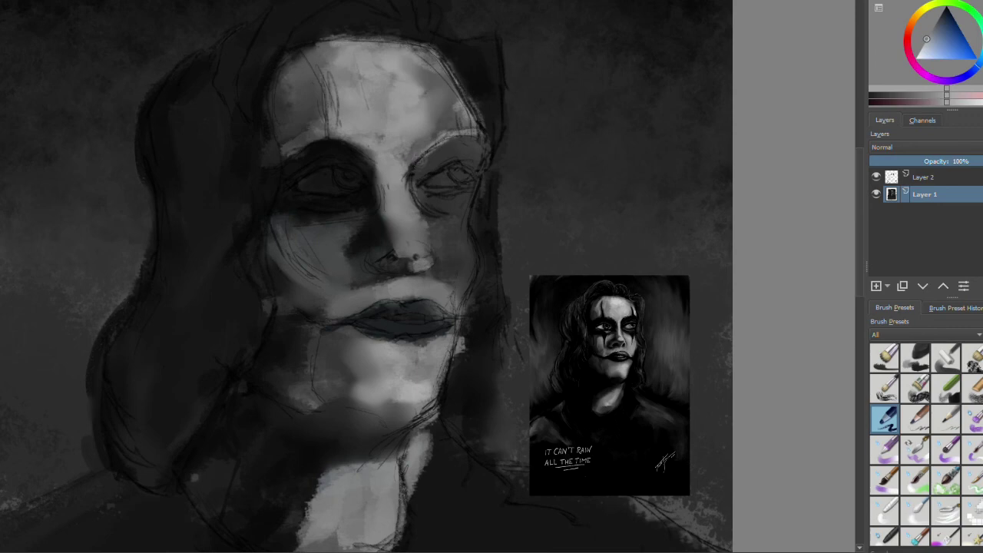
{"action": "mouse_move", "coordinate": [376, 136]}
{"action": "left_mouse_down"}
{"action": "mouse_move", "coordinate": [340, 157]}
{"action": "mouse_move", "coordinate": [306, 69]}
{"action": "left_mouse_up"}
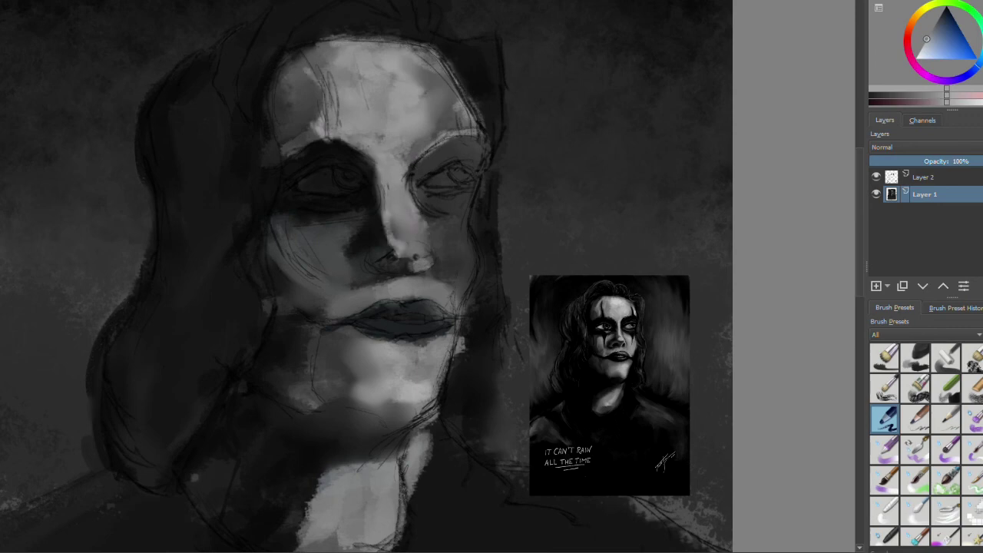
{"action": "left_click_drag", "start_coordinate": [427, 174], "coordinate": [419, 239]}
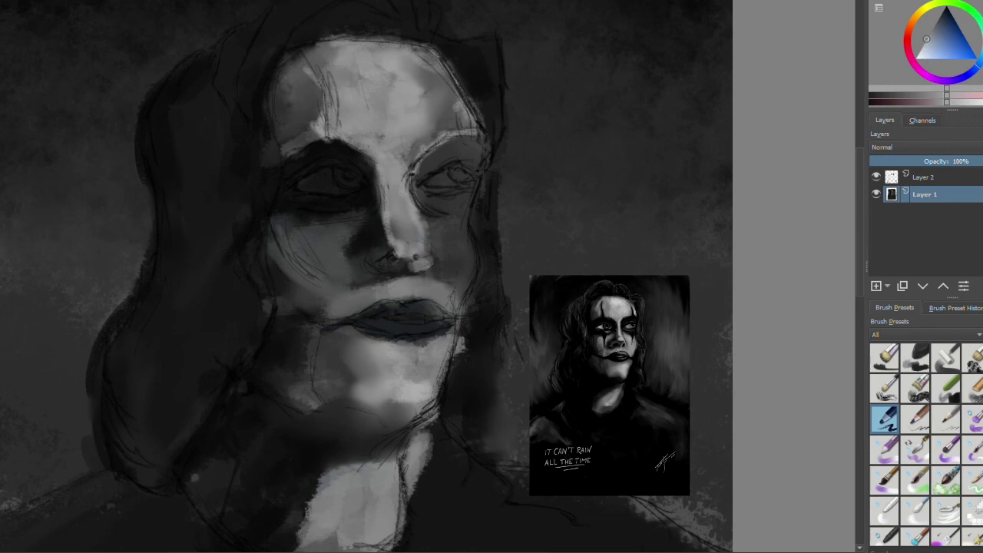
Add light-grey highlights above the upper lip, over the chin and along the edges and base of the neck
{"action": "left_click_drag", "start_coordinate": [347, 290], "coordinate": [433, 286]}
{"action": "left_click_drag", "start_coordinate": [366, 331], "coordinate": [376, 344]}
{"action": "mouse_move", "coordinate": [409, 357]}
{"action": "left_mouse_down"}
{"action": "mouse_move", "coordinate": [432, 365]}
{"action": "mouse_move", "coordinate": [427, 421]}
{"action": "left_mouse_up"}
{"action": "mouse_move", "coordinate": [404, 453]}
{"action": "left_mouse_down"}
{"action": "mouse_move", "coordinate": [292, 500]}
{"action": "mouse_move", "coordinate": [280, 550]}
{"action": "left_mouse_up"}
{"action": "scroll", "coordinate": [366, 276], "scroll_direction": "down", "scroll_amount": 3}
{"action": "mouse_move", "coordinate": [391, 323]}
{"action": "left_mouse_down"}
{"action": "mouse_move", "coordinate": [414, 422]}
{"action": "mouse_move", "coordinate": [282, 453]}
{"action": "left_mouse_up"}
{"action": "left_click_drag", "start_coordinate": [338, 430], "coordinate": [267, 448]}
{"action": "left_click_drag", "start_coordinate": [358, 204], "coordinate": [408, 310]}
{"action": "left_click_drag", "start_coordinate": [459, 207], "coordinate": [441, 278]}
Shade the shaded side of the nose with dark grey and define the nostrils and underside with darker strokes
{"action": "left_click_drag", "start_coordinate": [942, 40], "coordinate": [938, 17]}
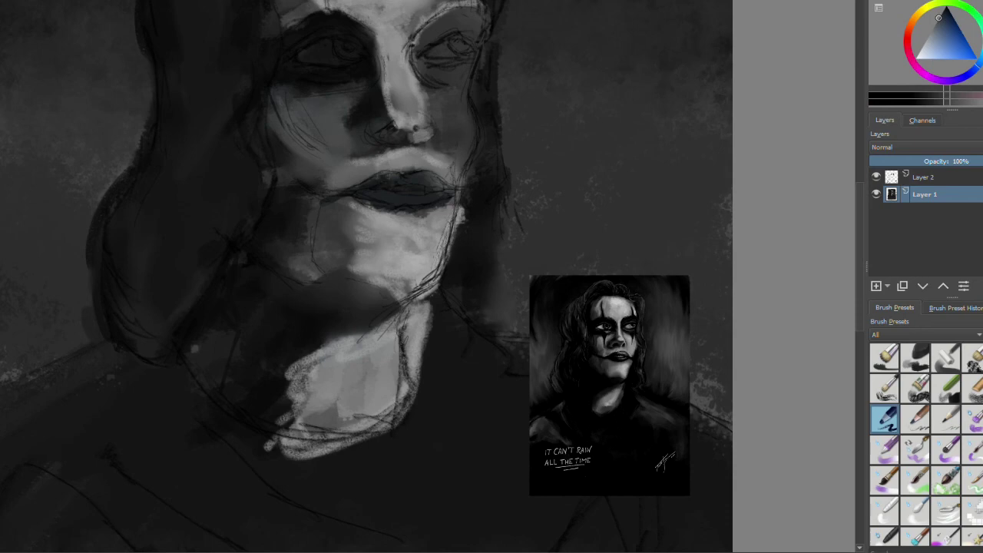
{"action": "left_click_drag", "start_coordinate": [361, 134], "coordinate": [380, 115]}
{"action": "left_click_drag", "start_coordinate": [370, 73], "coordinate": [361, 132]}
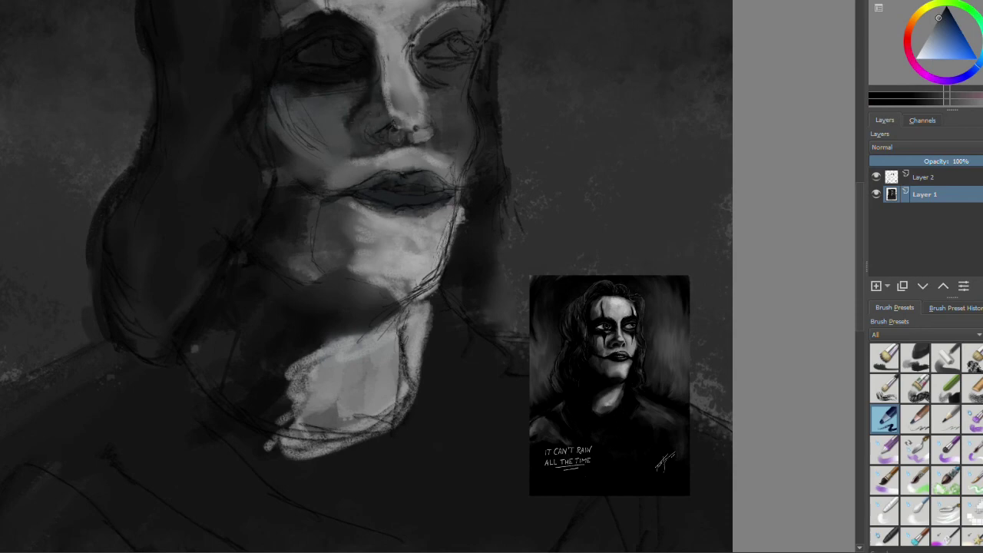
{"action": "mouse_move", "coordinate": [435, 129]}
{"action": "left_mouse_down"}
{"action": "mouse_move", "coordinate": [424, 146]}
{"action": "mouse_move", "coordinate": [367, 157]}
{"action": "mouse_move", "coordinate": [430, 123]}
{"action": "left_mouse_up"}
{"action": "key", "text": "l"}
{"action": "left_click_drag", "start_coordinate": [369, 146], "coordinate": [352, 126]}
{"action": "key", "text": "l"}
{"action": "mouse_move", "coordinate": [432, 142]}
{"action": "left_mouse_down"}
{"action": "mouse_move", "coordinate": [417, 123]}
{"action": "mouse_move", "coordinate": [396, 140]}
{"action": "left_mouse_up"}
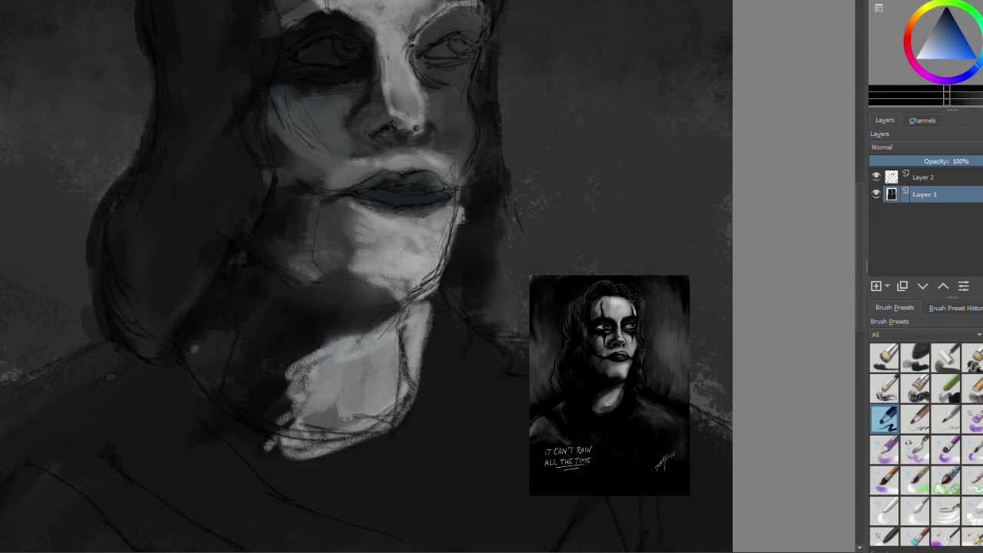
Darken beneath both eyes, the lit-side face edge and the shadow line under the shaded jaw with near-black
{"action": "left_click_drag", "start_coordinate": [415, 38], "coordinate": [423, 80]}
{"action": "left_click_drag", "start_coordinate": [349, 87], "coordinate": [294, 86]}
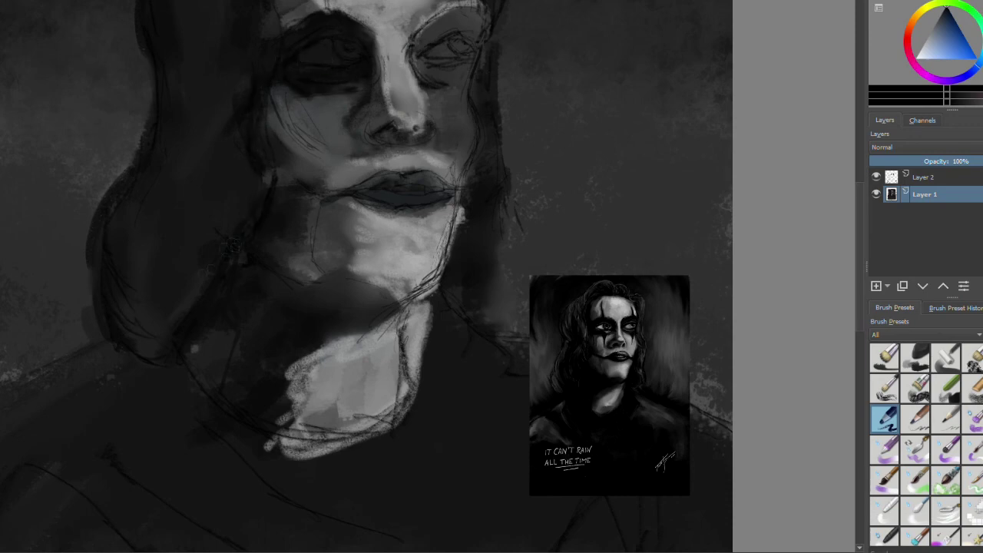
{"action": "left_click_drag", "start_coordinate": [483, 150], "coordinate": [465, 193]}
{"action": "mouse_move", "coordinate": [295, 265]}
{"action": "left_mouse_down"}
{"action": "mouse_move", "coordinate": [346, 270]}
{"action": "mouse_move", "coordinate": [361, 290]}
{"action": "left_mouse_up"}
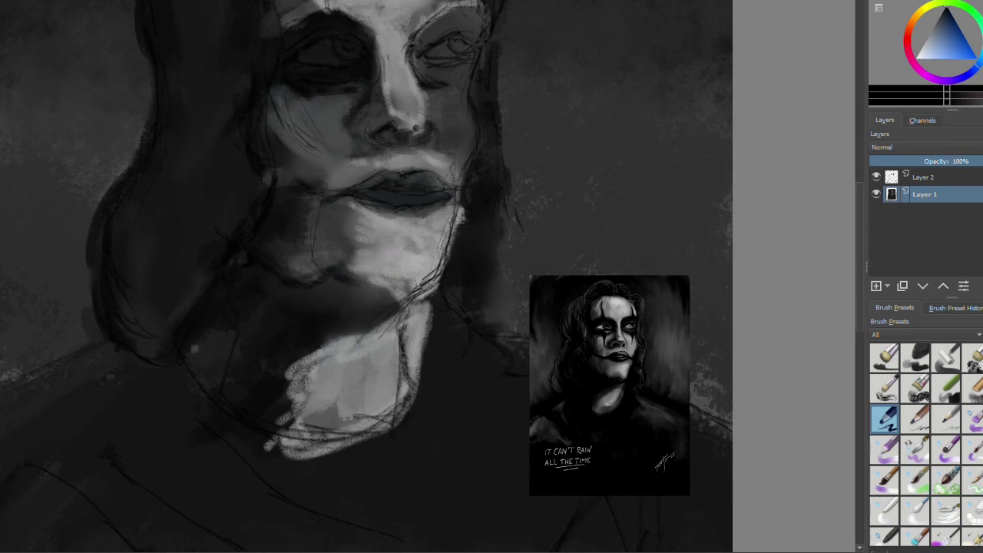